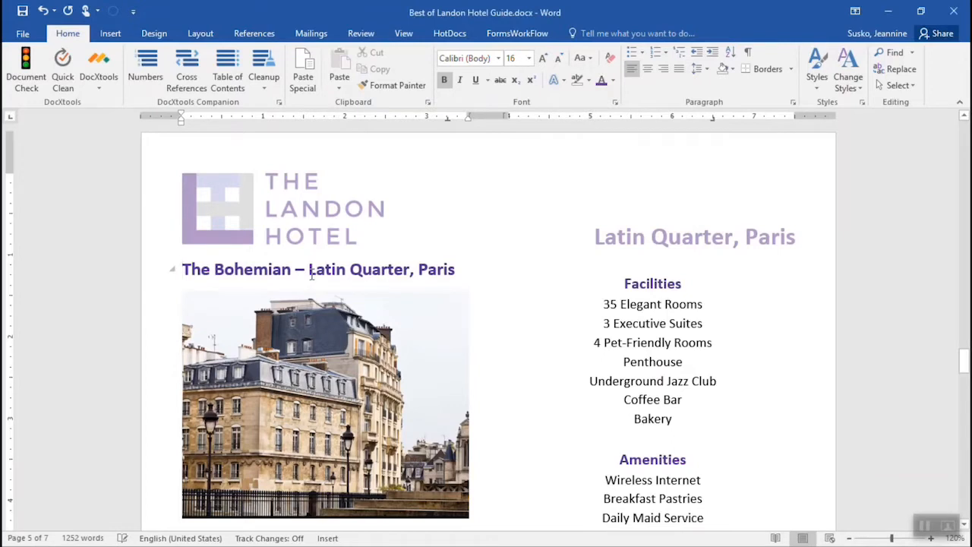
Step: Run a Smart Lookup on "Latin Quarter, Paris" in the Bohemian heading and browse the Wikipedia and web search results
drag(310, 272, 438, 302)
right_click(420, 277)
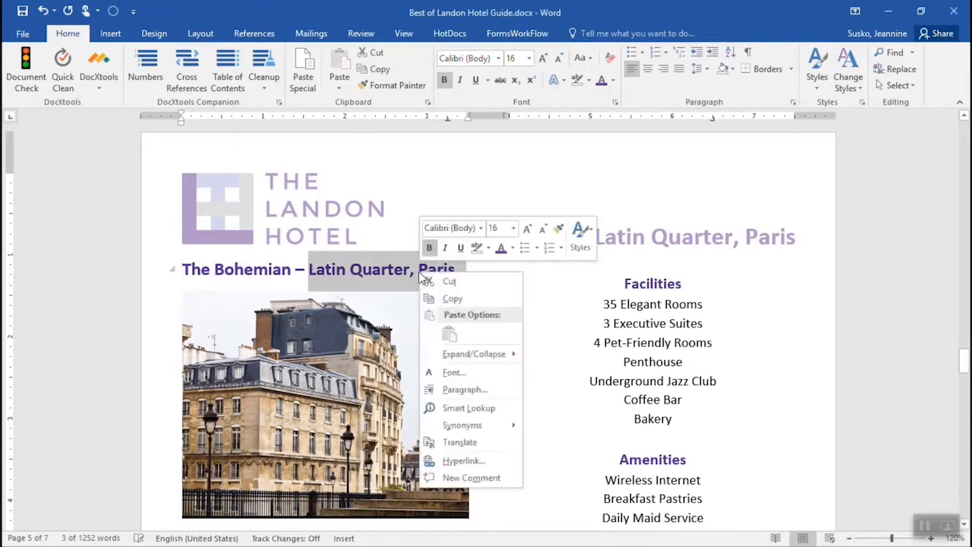
click(511, 409)
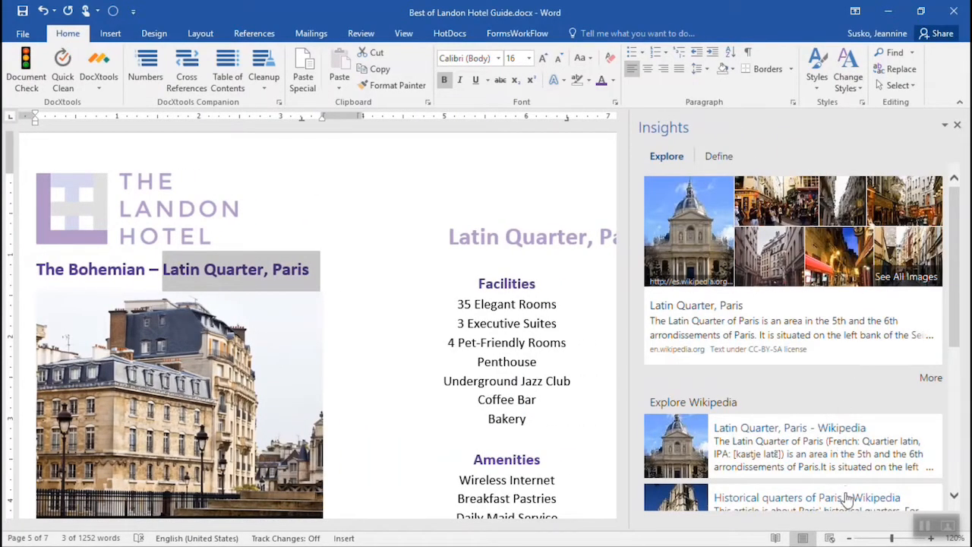
scroll(858, 322, down, 8)
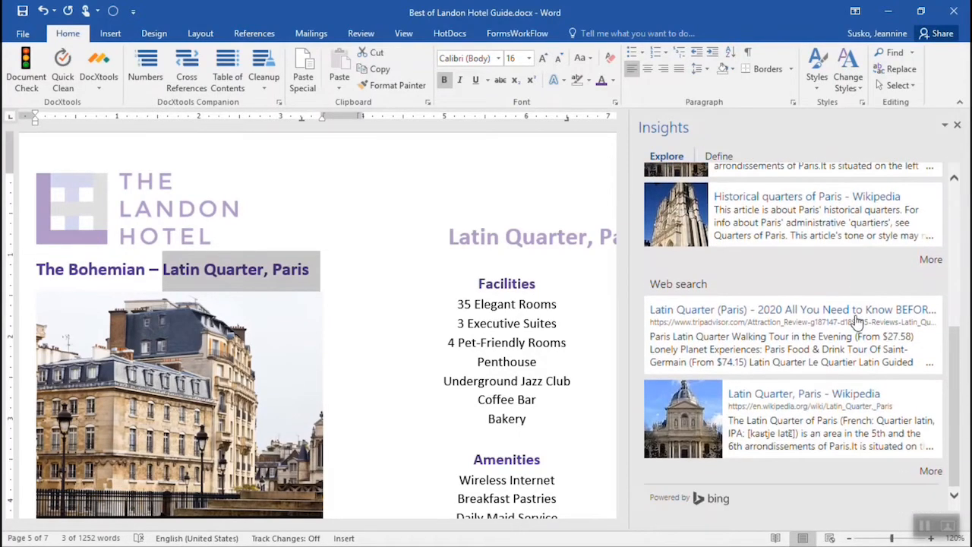
scroll(856, 321, up, 8)
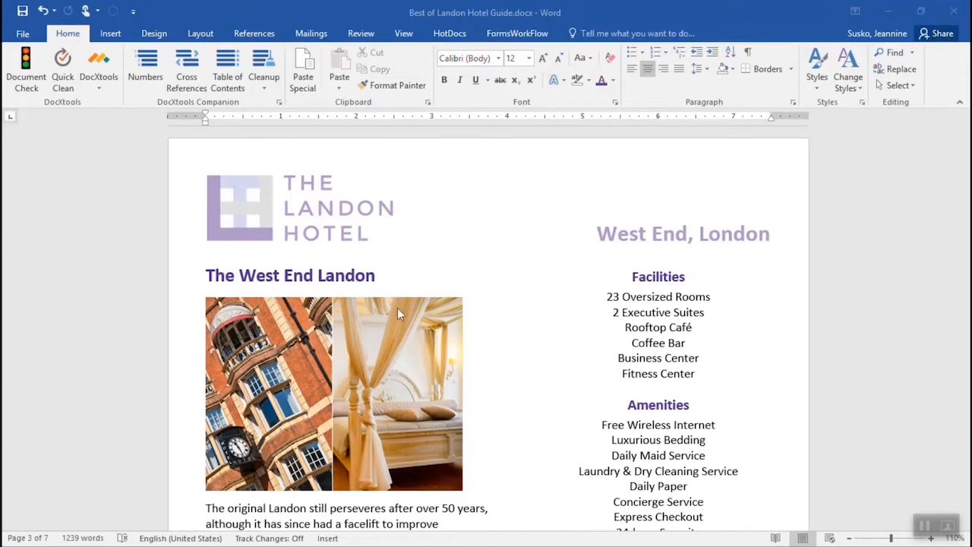
Step: Show the Clipboard's collected items and copy the heading "The West End Landon" to it
click(69, 37)
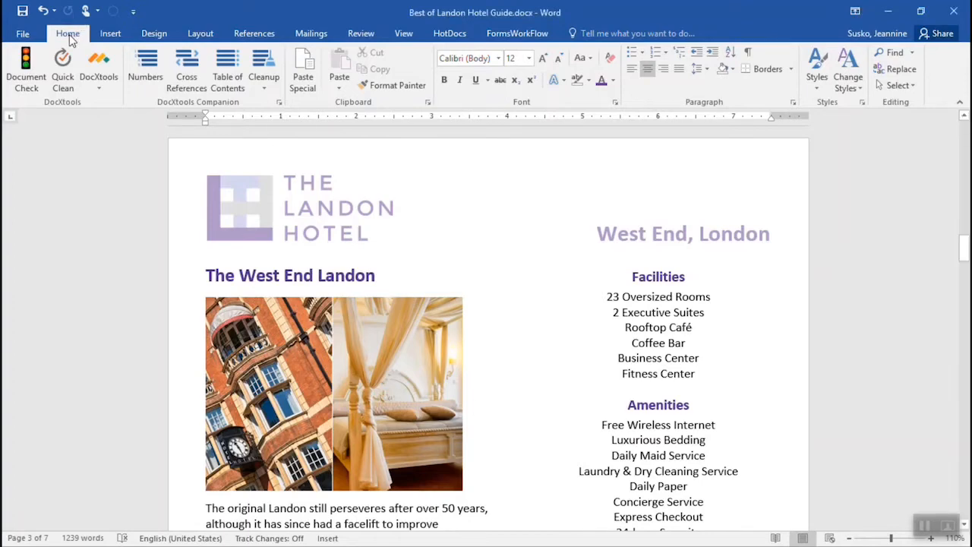
click(428, 104)
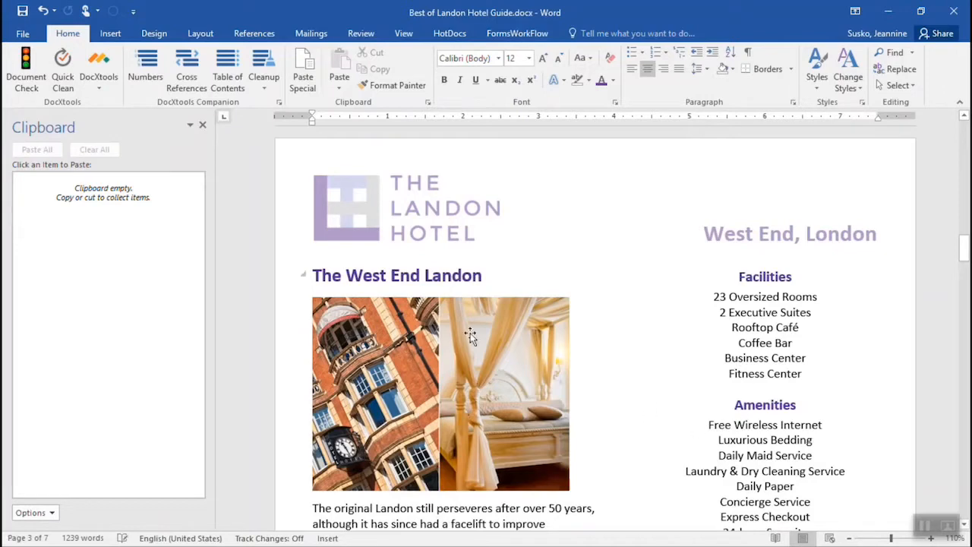
drag(315, 276, 447, 279)
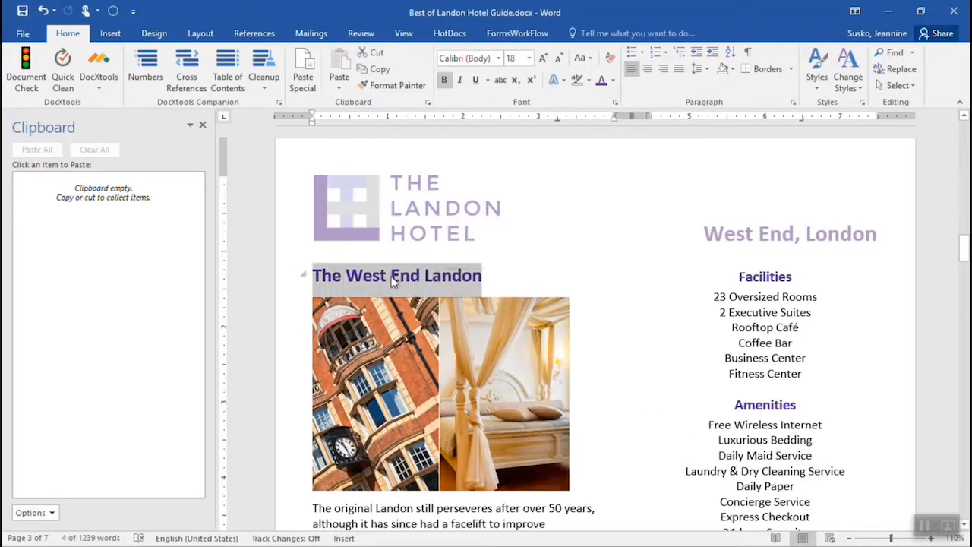
click(388, 69)
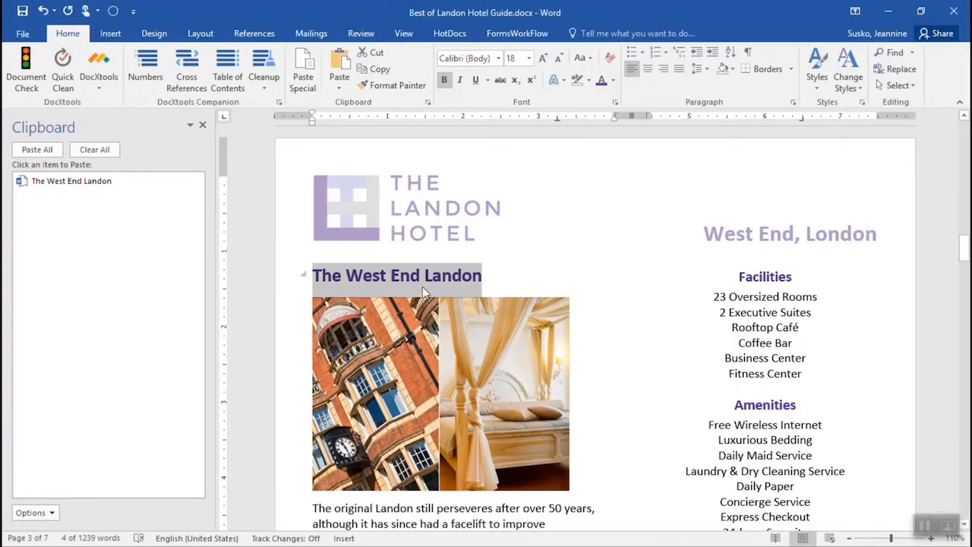
Step: Copy the heading "The Bohemian Landon" from the Latin Quarter, Paris page to the clipboard collection
scroll(422, 287, down, 10)
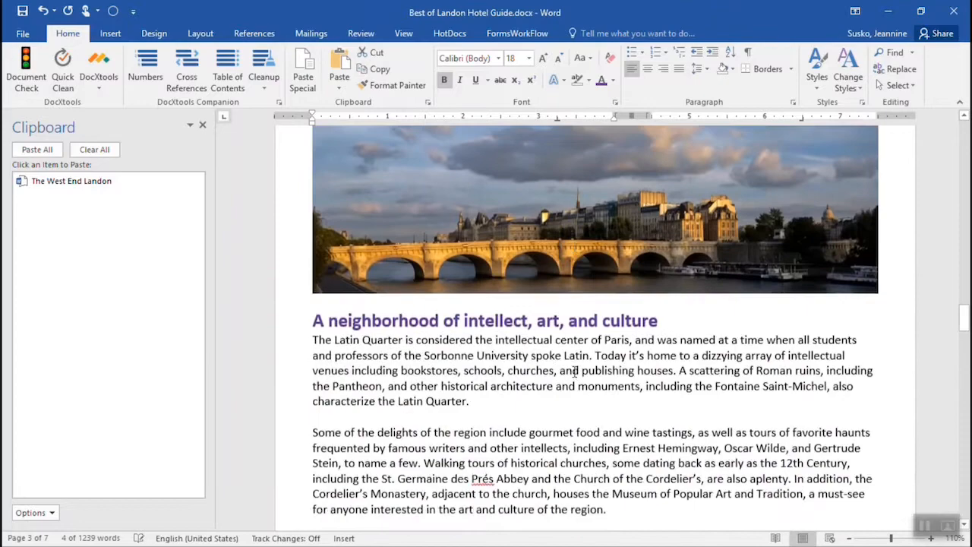
scroll(575, 375, down, 8)
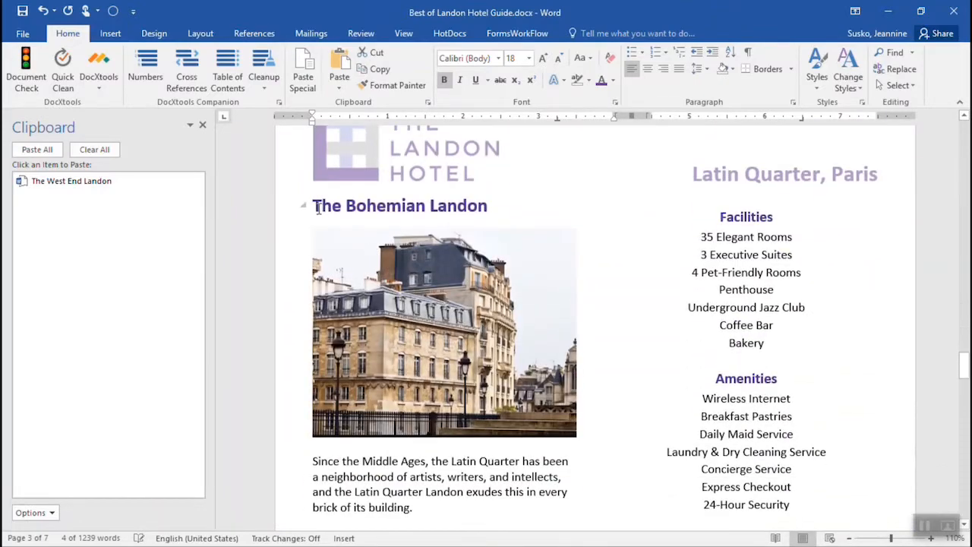
drag(317, 205, 448, 211)
key(shift+Left)
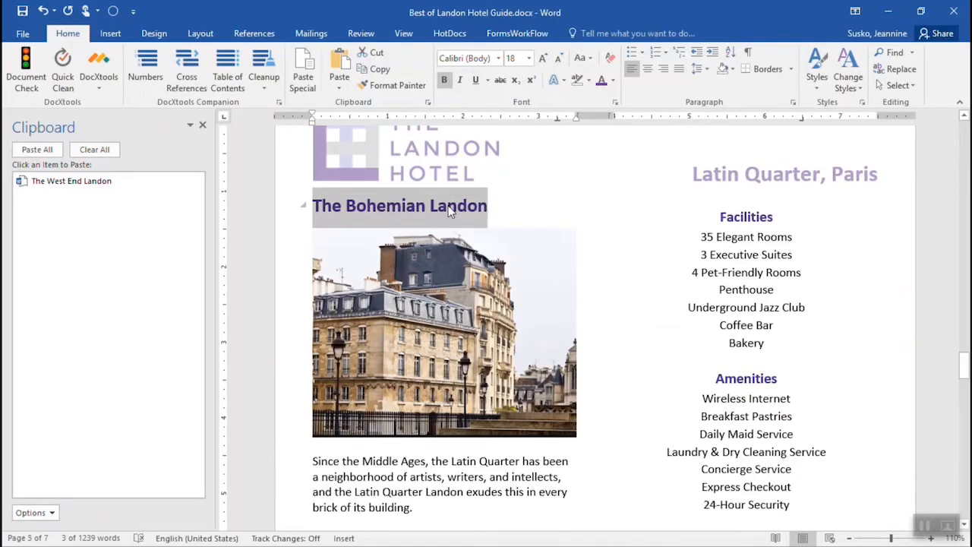
click(373, 68)
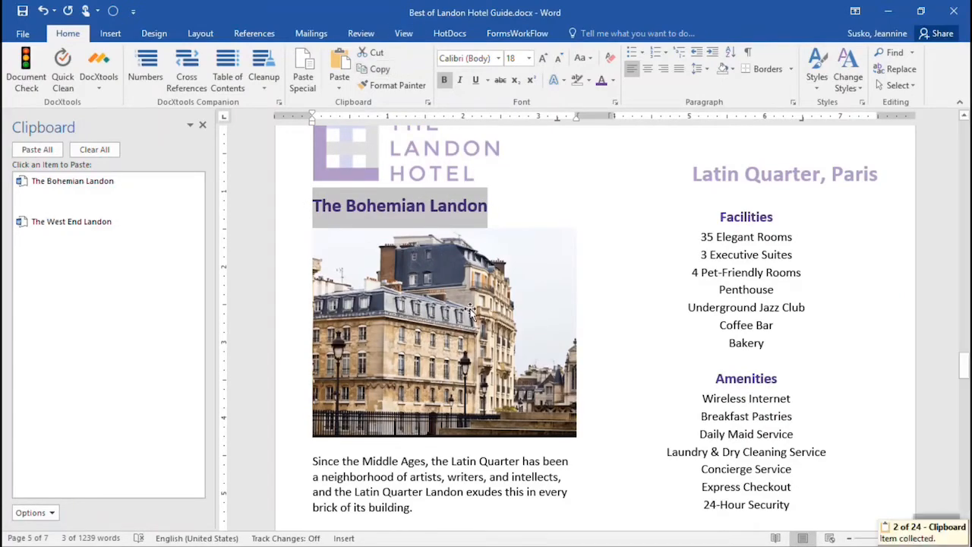
Step: Copy the heading "The Bernal Heights" from the Bernal Heights, San Francisco page to the clipboard collection
scroll(471, 312, down, 20)
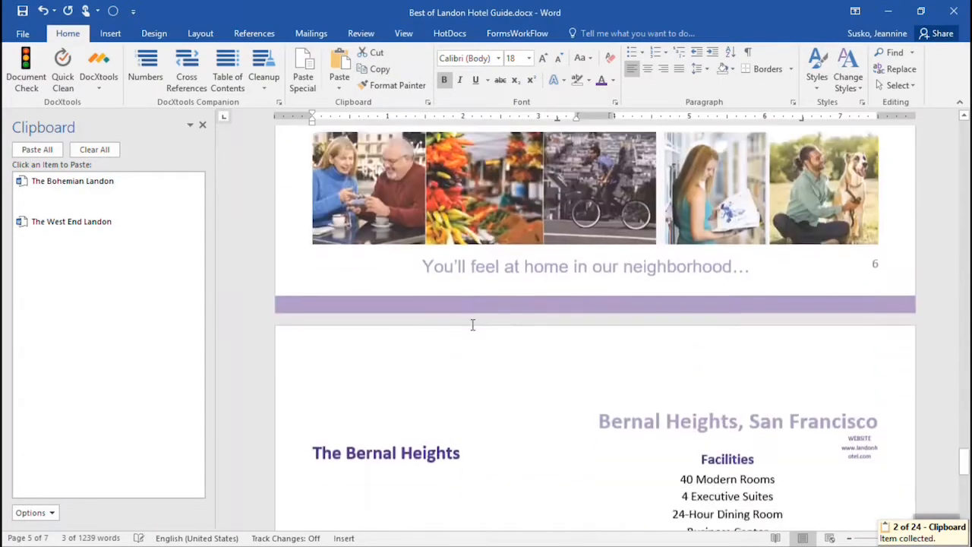
scroll(472, 325, down, 5)
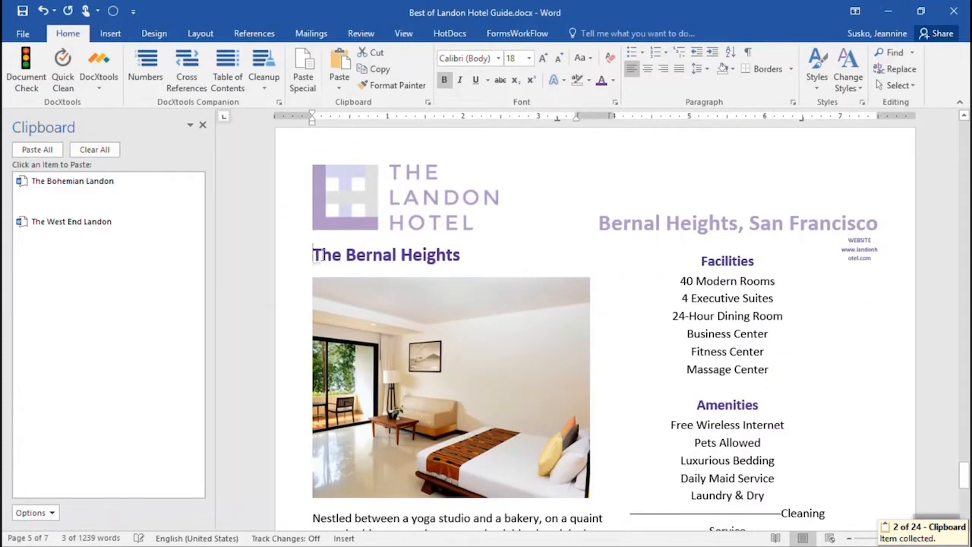
drag(315, 255, 434, 260)
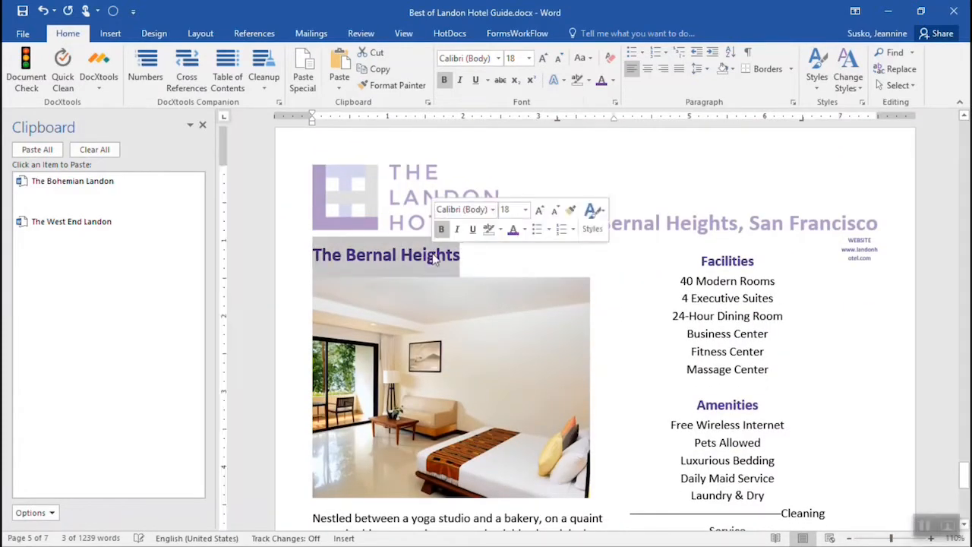
click(382, 70)
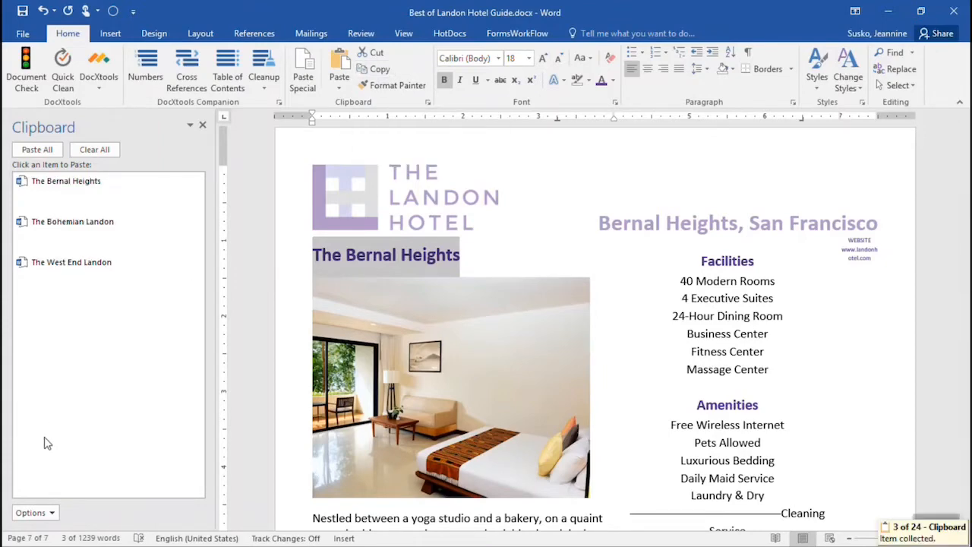
Step: Paste The West End Landon, The Bohemian Landon and The Bernal Heights on separate lines beneath the first page's "The Landon Hotels" title
key(ctrl+Home)
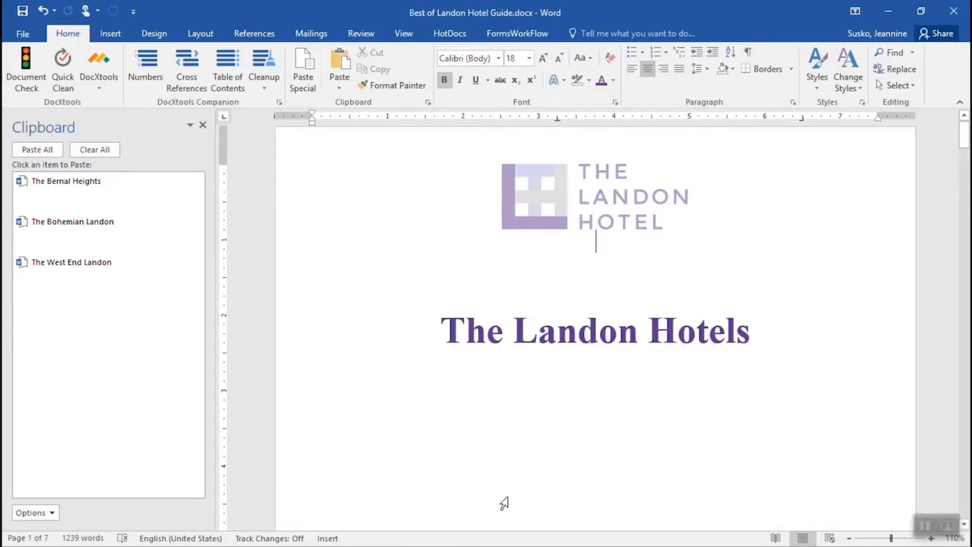
key(Delete)
click(595, 260)
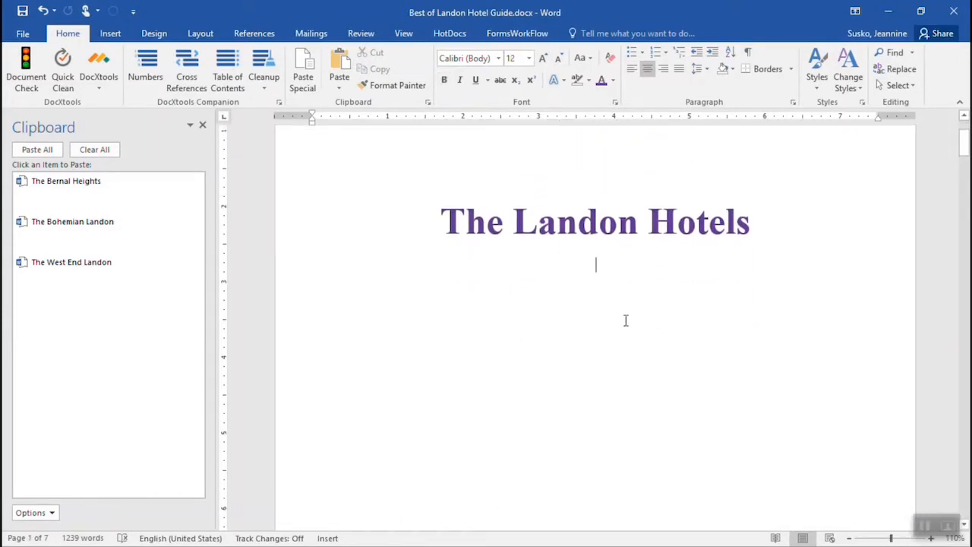
click(44, 270)
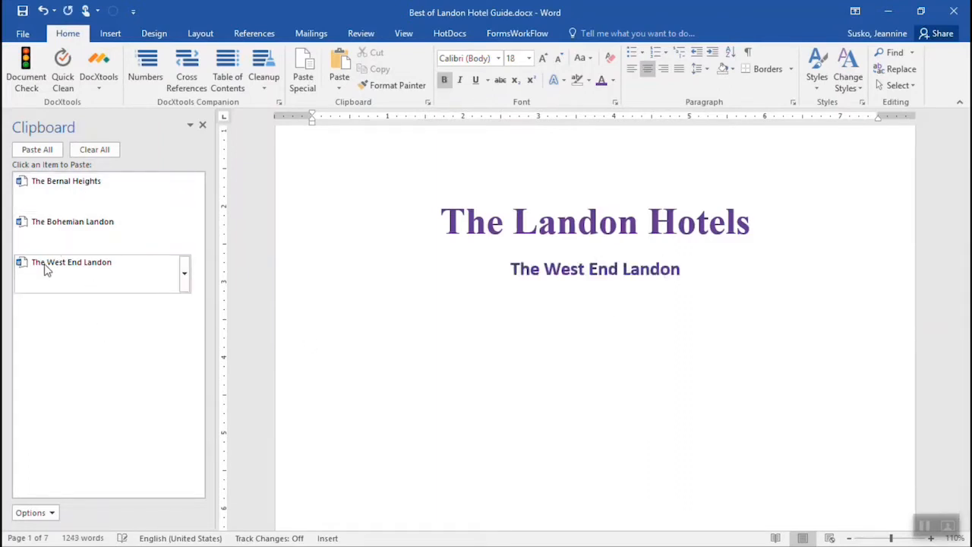
key(Return)
click(47, 232)
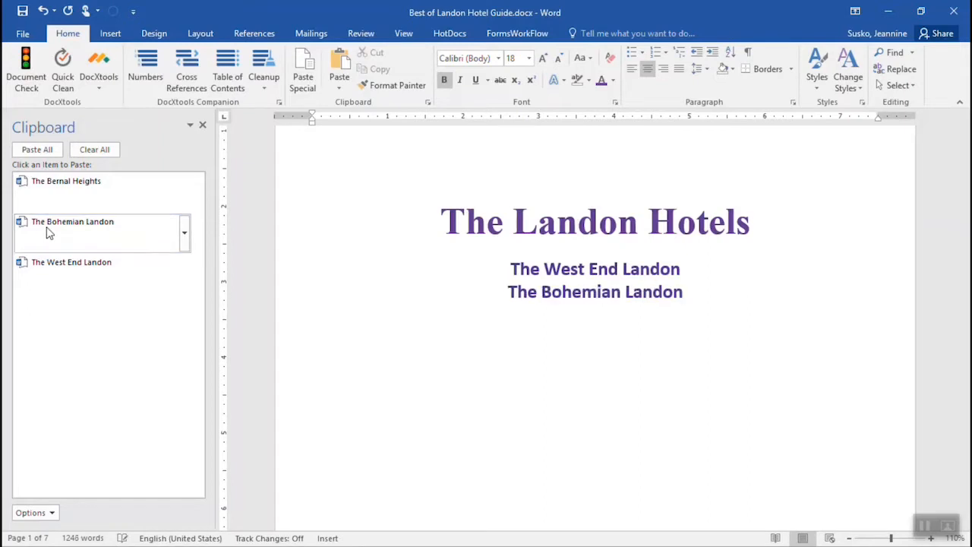
key(Return)
click(44, 192)
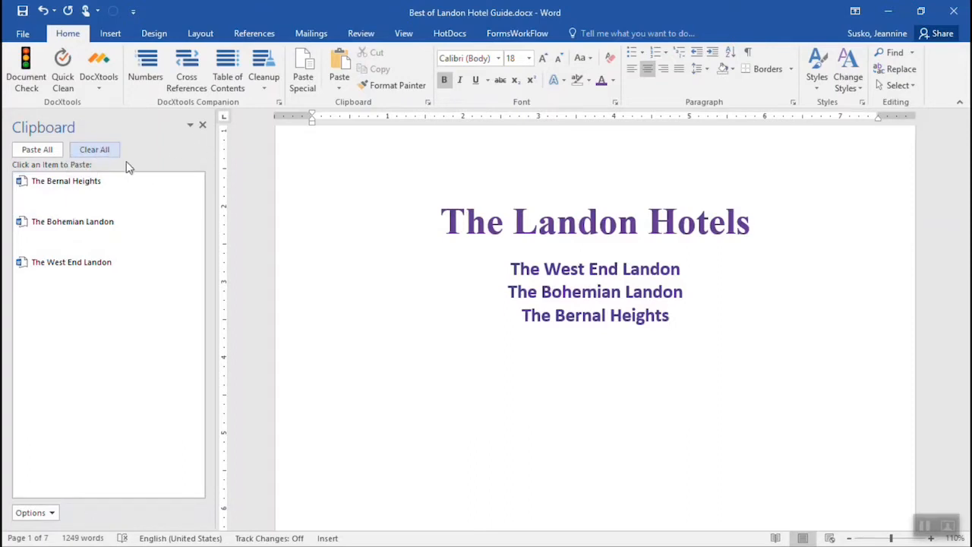
Step: Clear all collected items from the Clipboard and close it
click(105, 151)
click(202, 126)
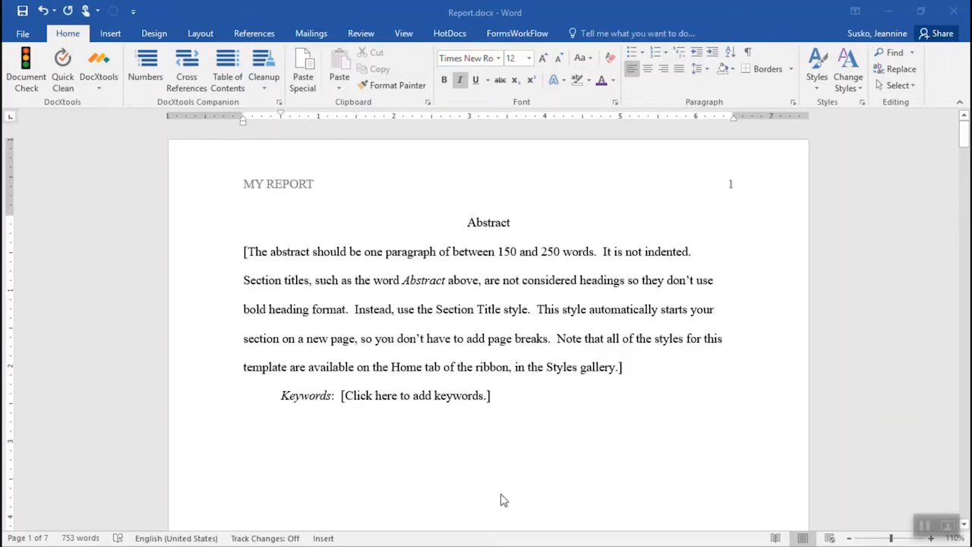
Step: Check the word count statistics of Report.docx, then dismiss them
click(360, 33)
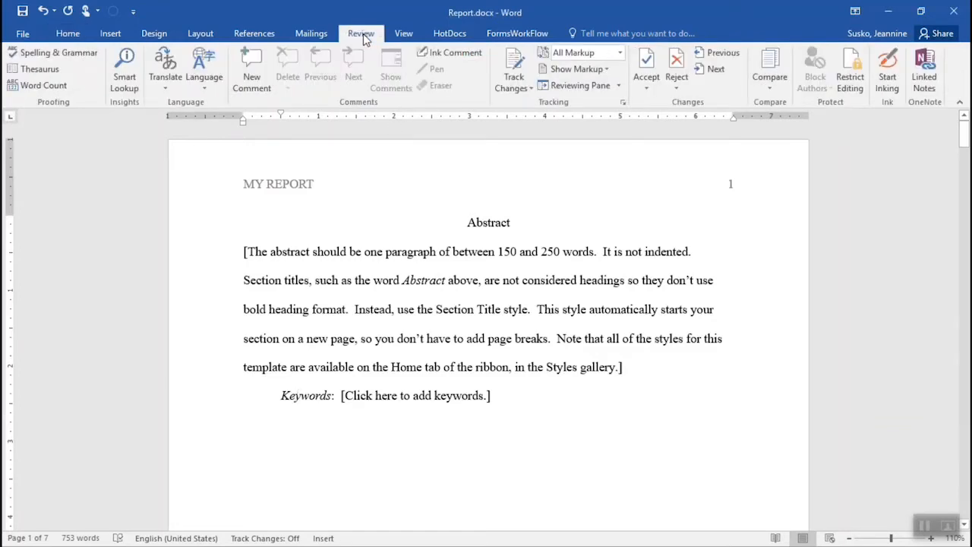
click(38, 86)
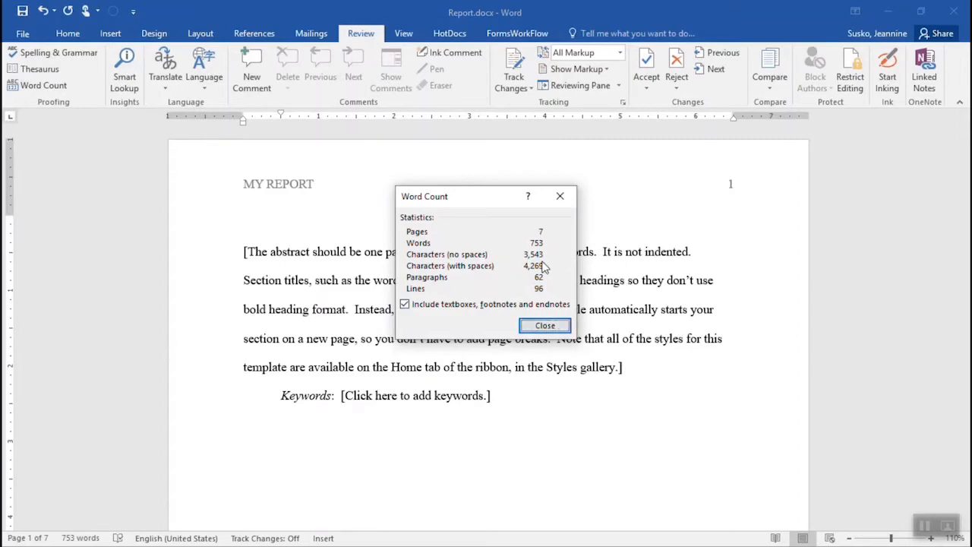
click(545, 327)
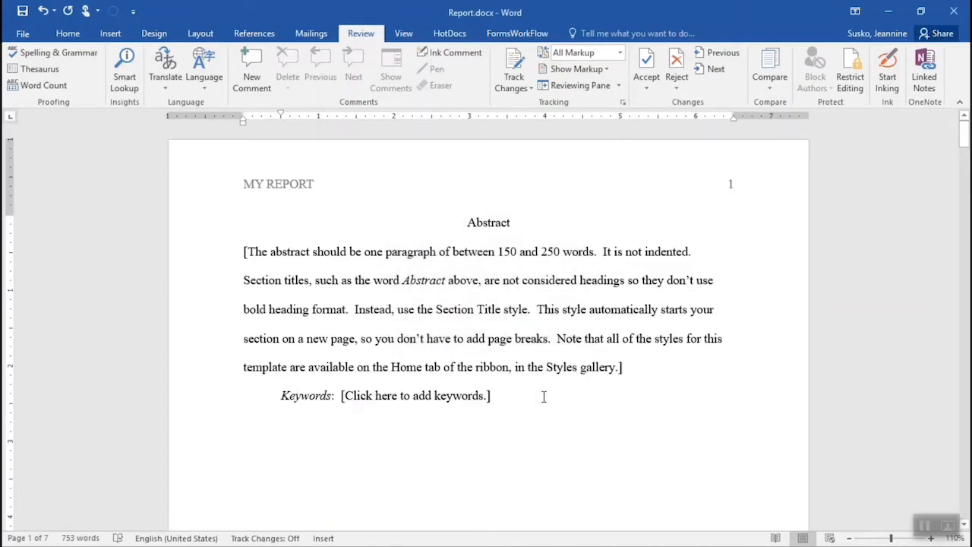
Step: Insert a built-in cover page with a black subtitle sidebar into the report and enter "MY REPORT" as its title
click(110, 33)
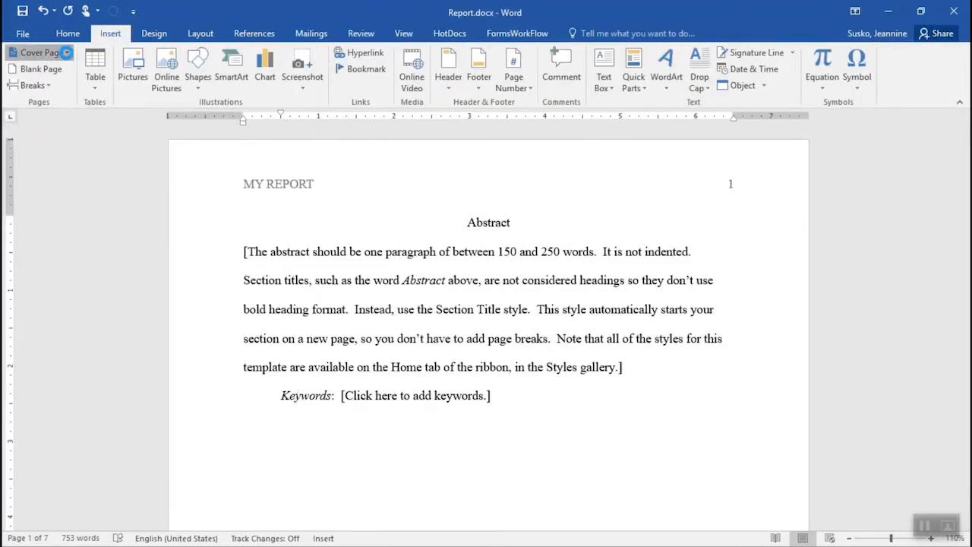
click(67, 53)
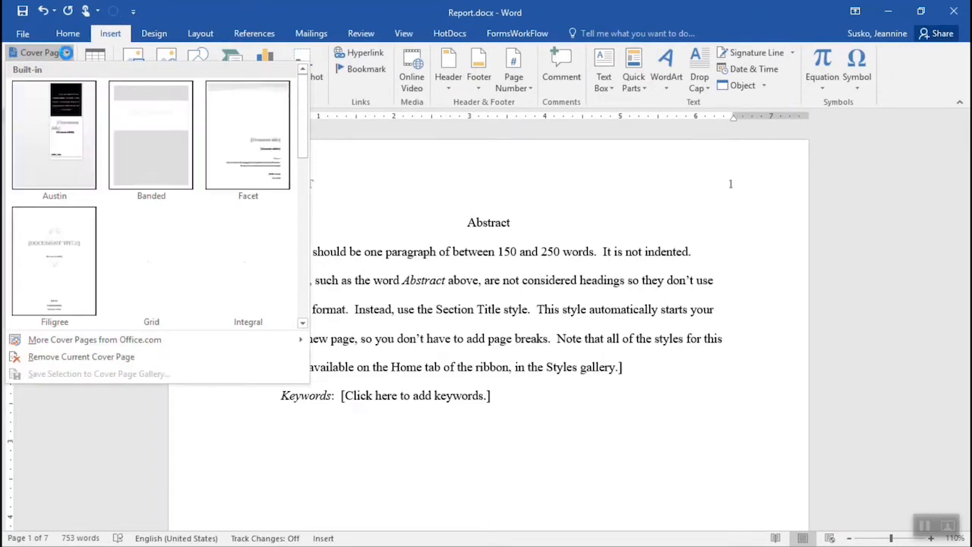
click(149, 286)
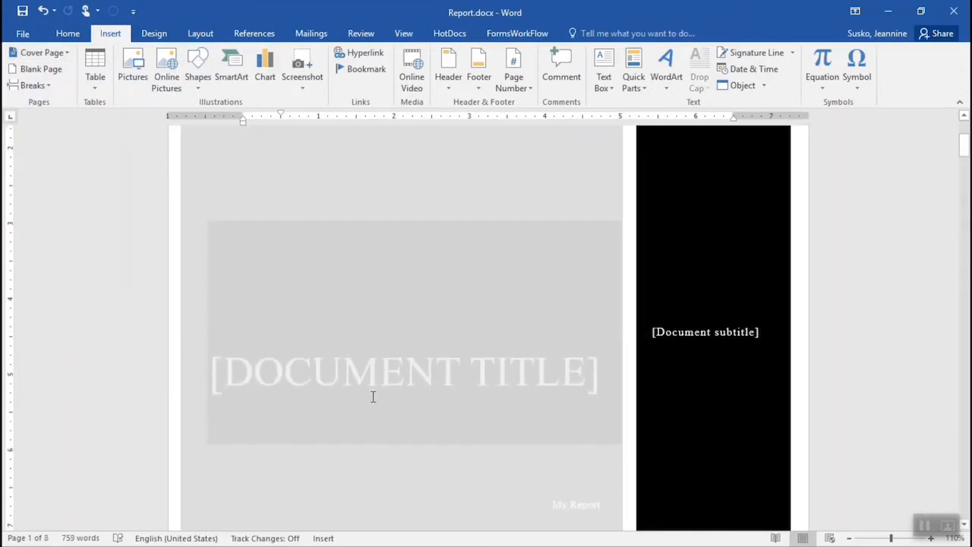
scroll(373, 397, down, 2)
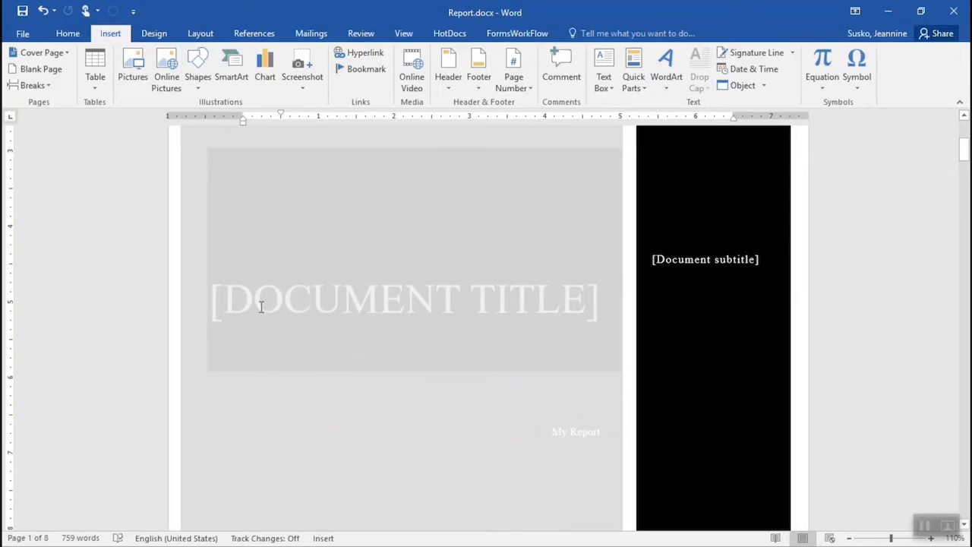
click(227, 306)
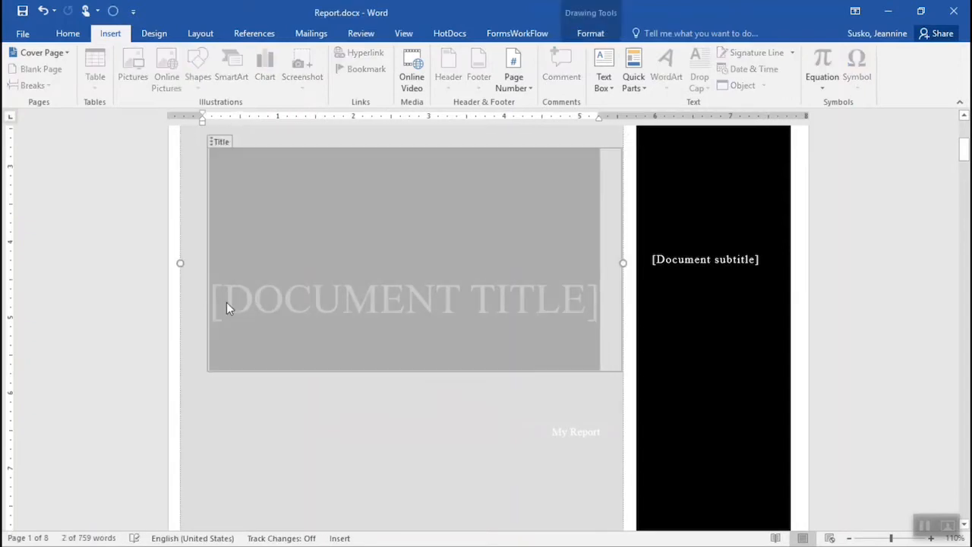
text(MY REPO)
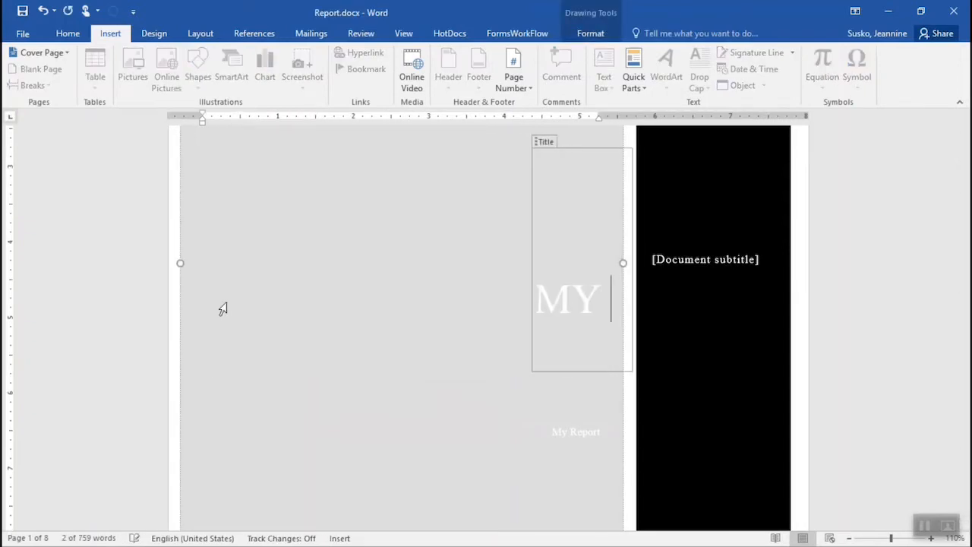
text(RT)
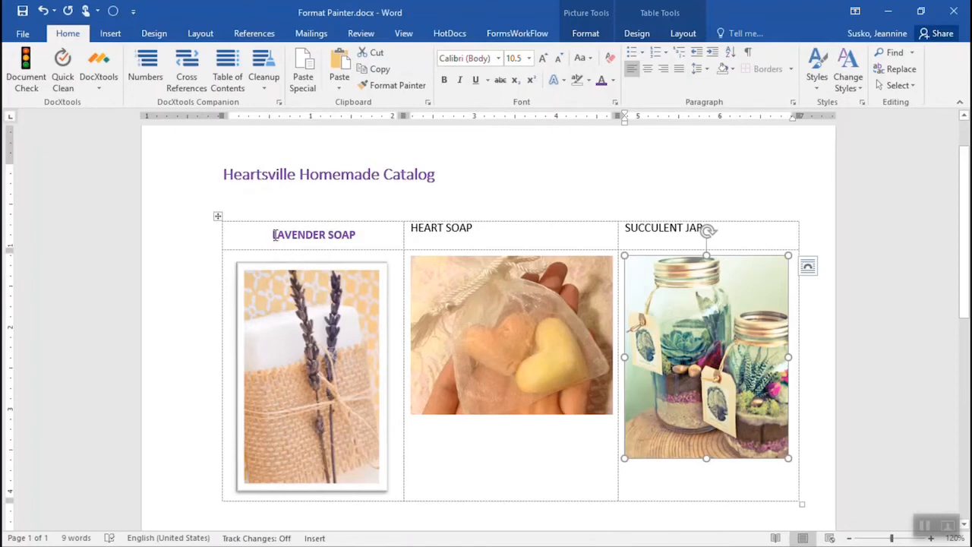
Step: Apply the LAVENDER SOAP heading's formatting to the HEART SOAP heading with Format Painter and undo it
drag(275, 235, 355, 238)
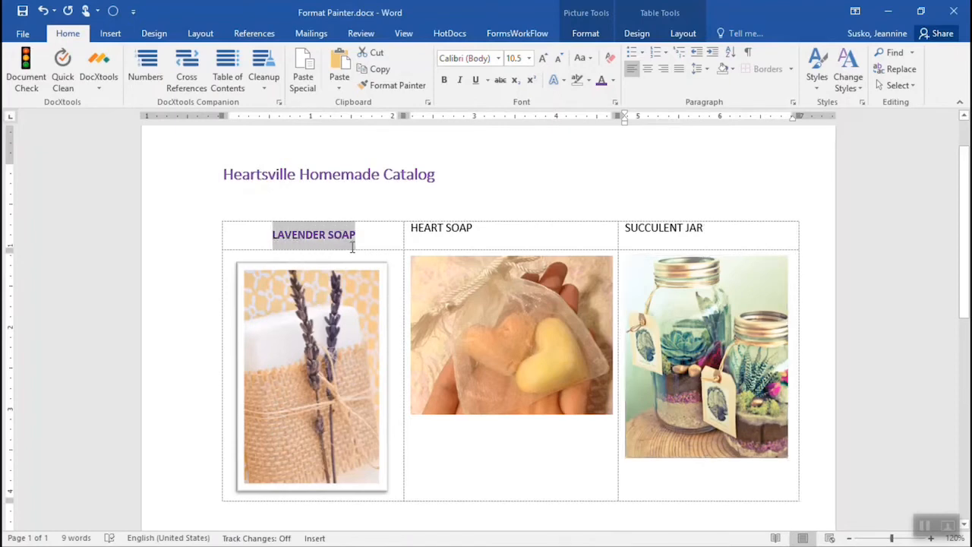
click(398, 85)
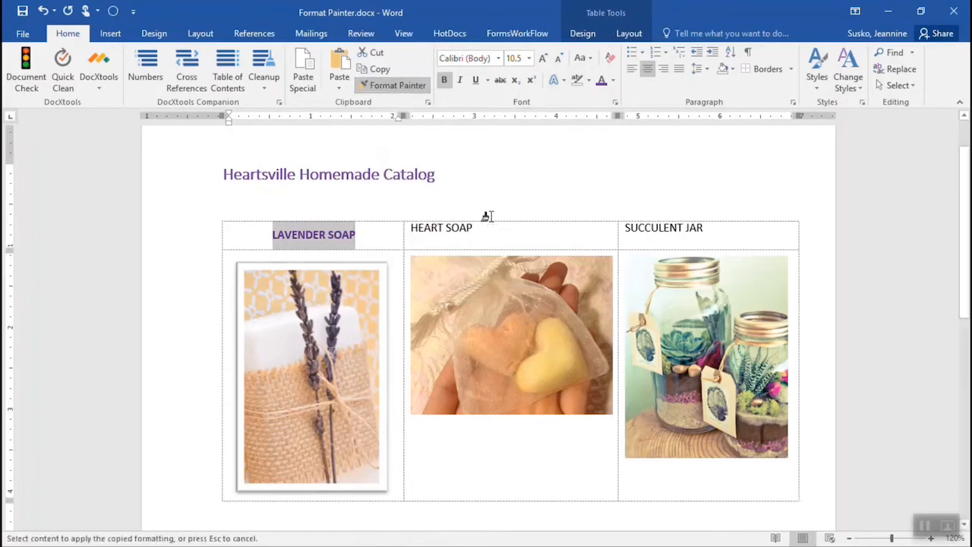
drag(472, 228, 413, 225)
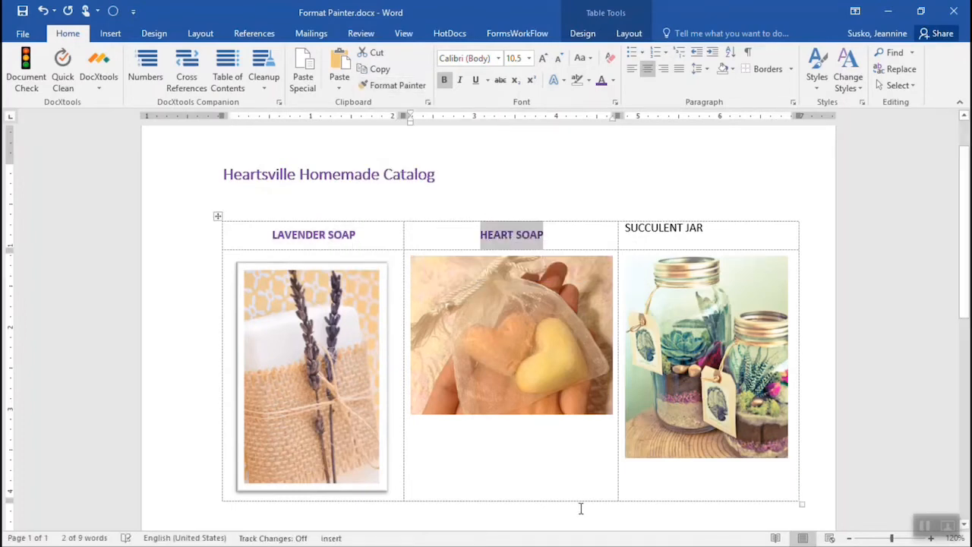
click(44, 11)
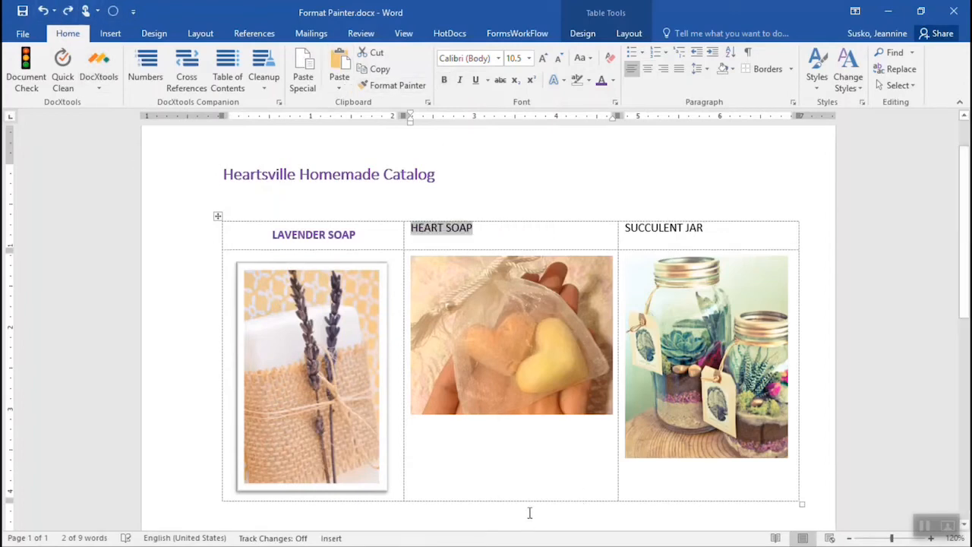
Step: Copy the LAVENDER SOAP heading's formatting to both the HEART SOAP and SUCCULENT JAR headings with a locked Format Painter, and turn it off
click(363, 237)
drag(354, 235, 270, 234)
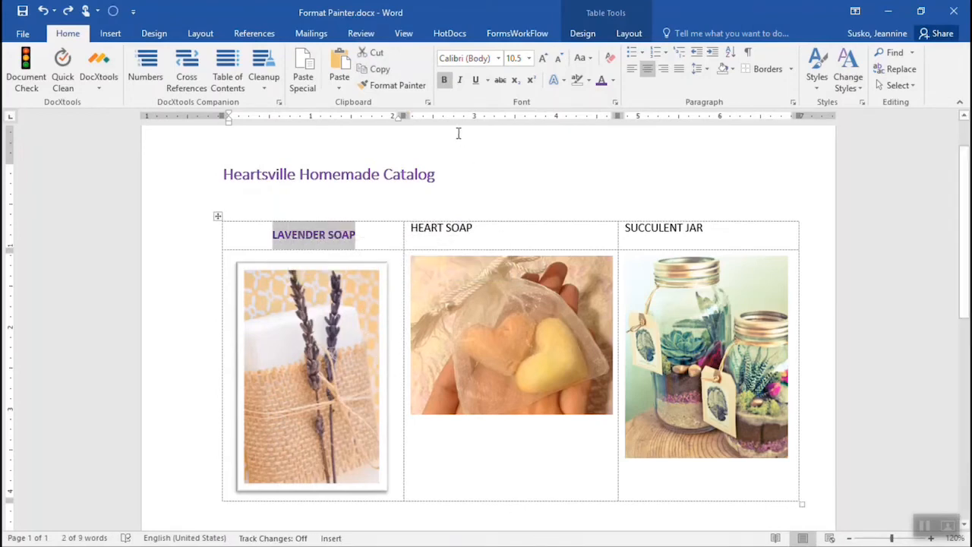
click(399, 84)
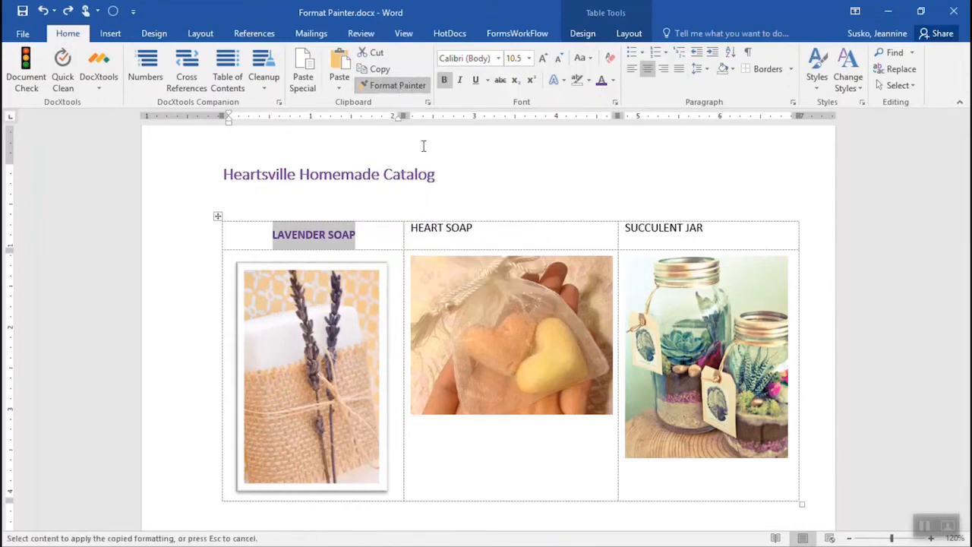
drag(451, 228, 411, 228)
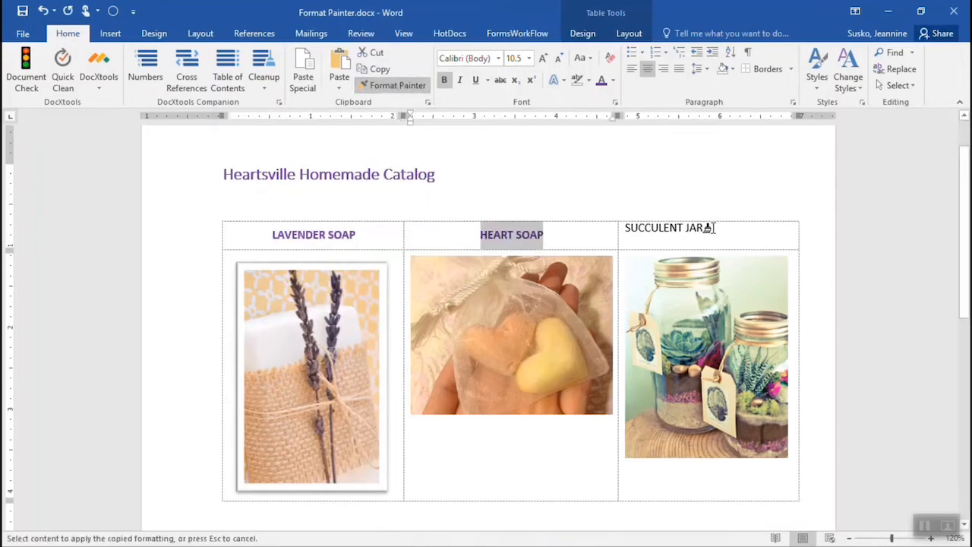
mouse_move(705, 228)
mouse_down()
mouse_move(630, 232)
mouse_move(657, 248)
mouse_up()
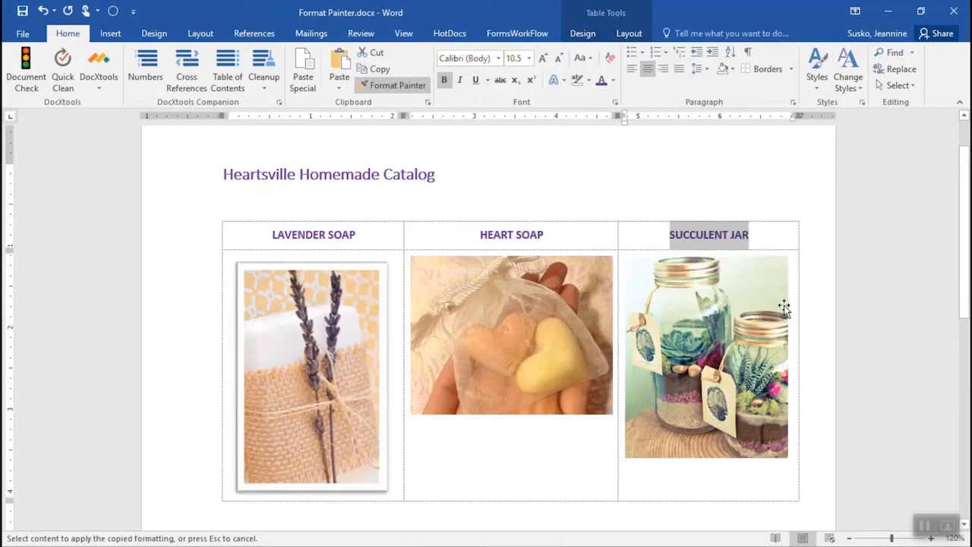
click(398, 86)
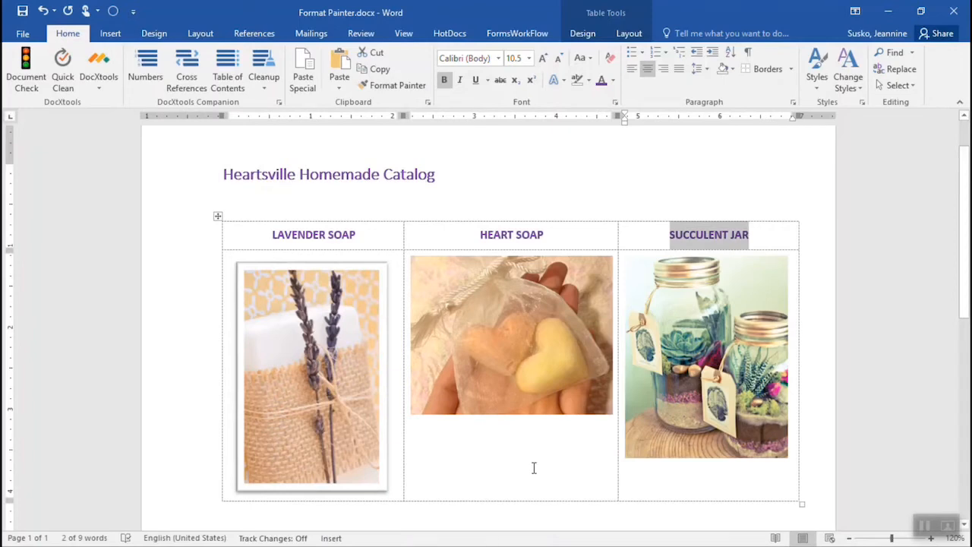
Step: Apply the Soft Edge Oval picture style to the lavender soap picture
click(314, 433)
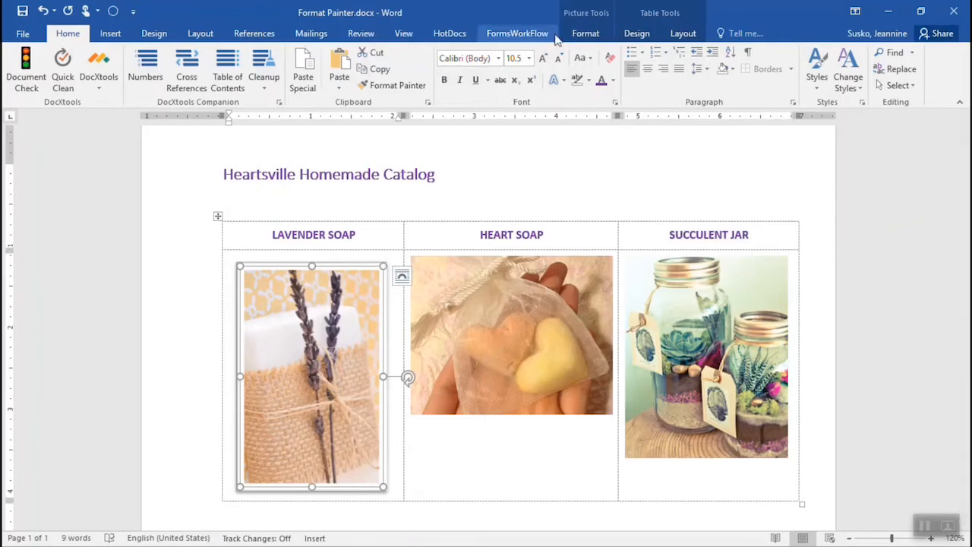
click(585, 35)
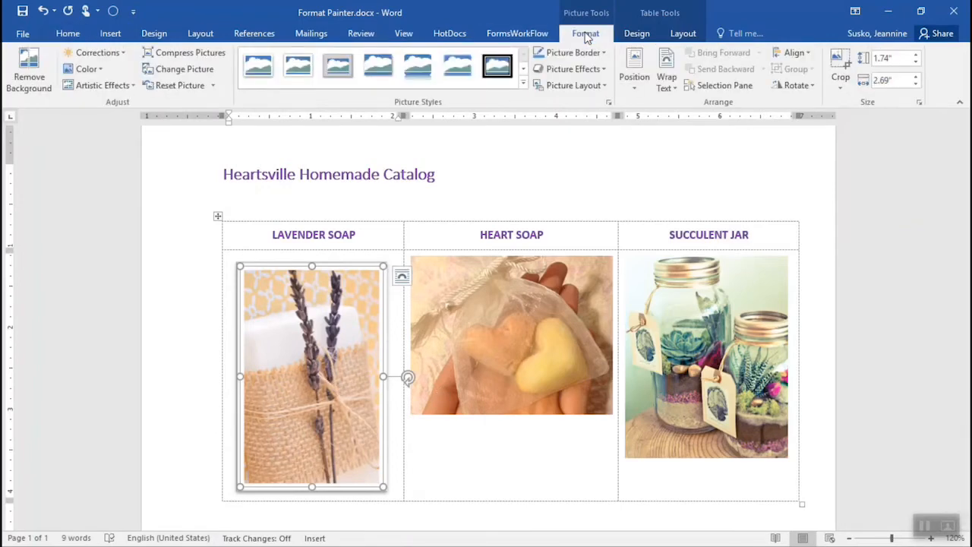
click(523, 82)
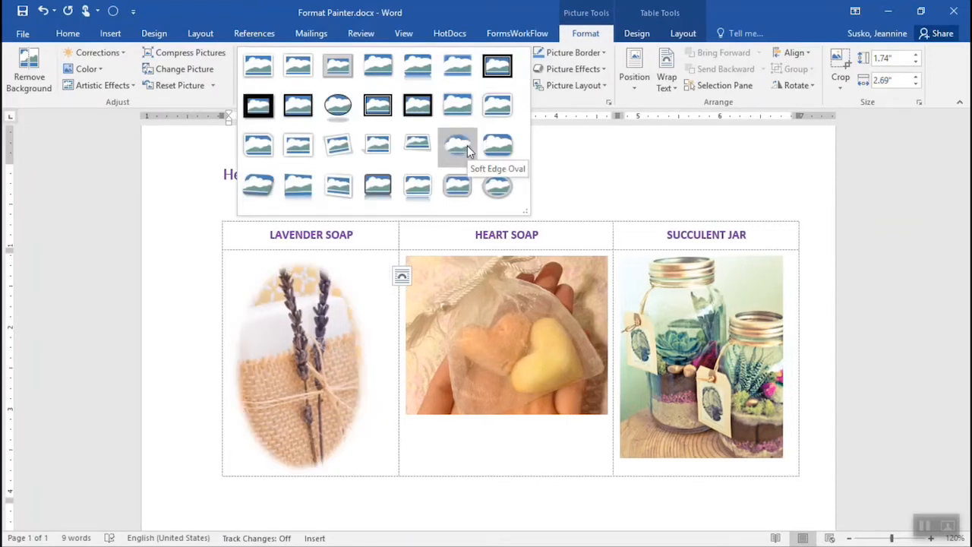
click(467, 145)
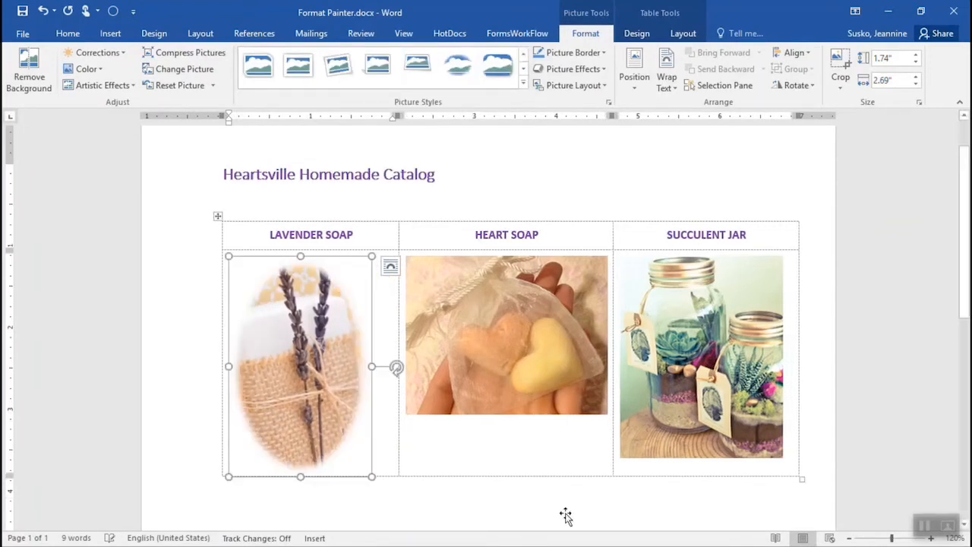
Step: Use Format Painter to copy the lavender soap picture's style to the heart soap picture and the succulent jar picture
click(410, 412)
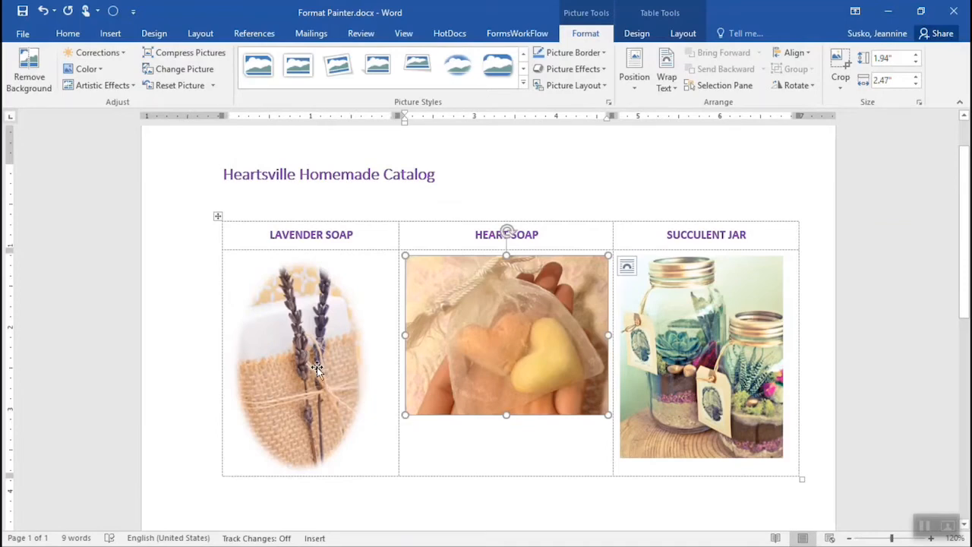
click(343, 471)
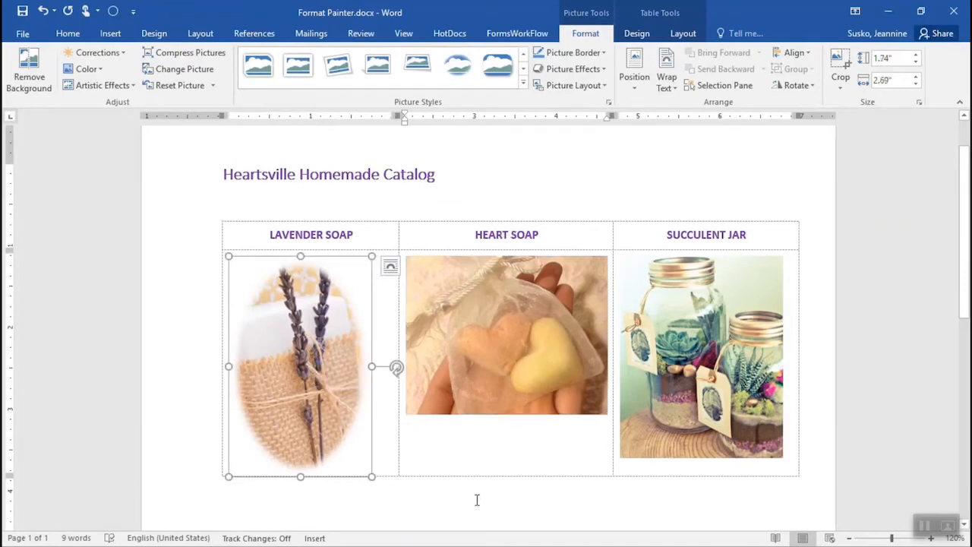
click(67, 33)
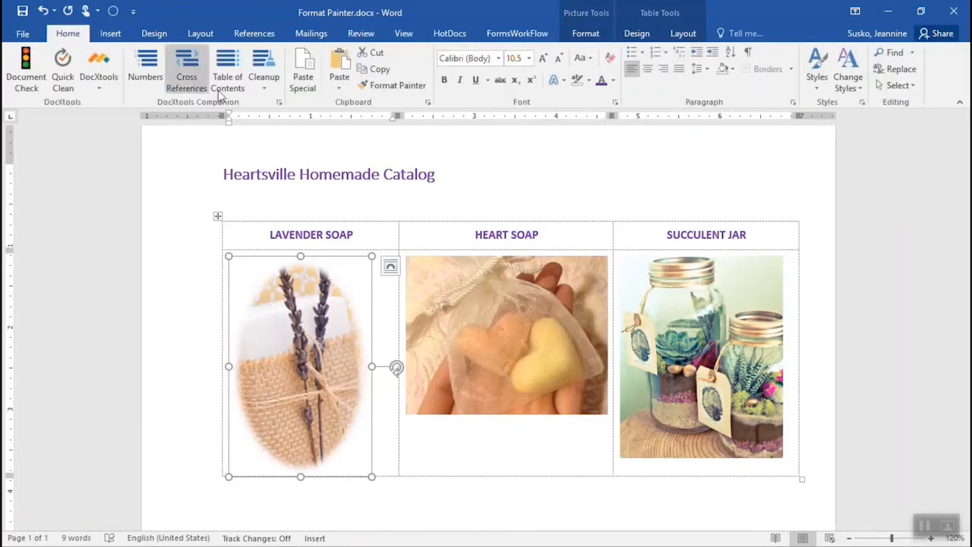
click(385, 87)
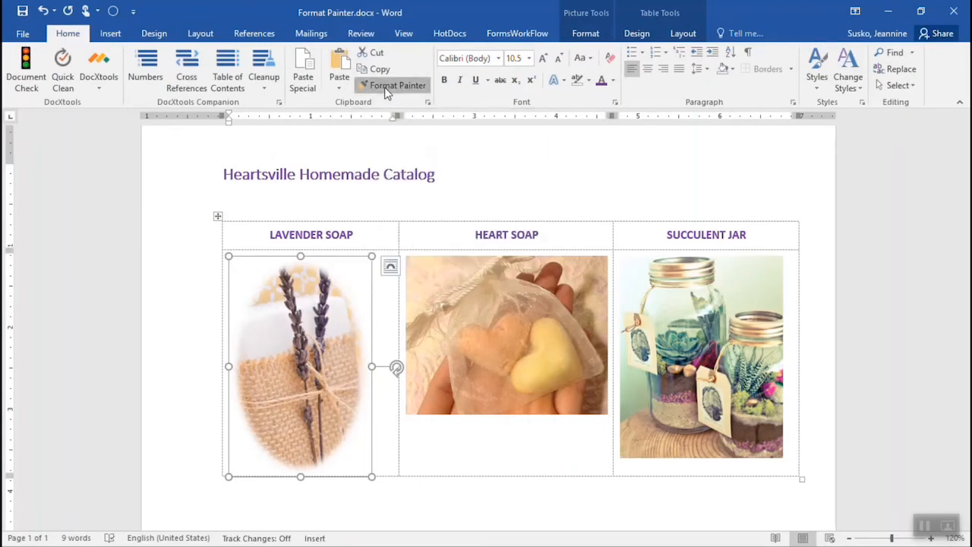
click(489, 365)
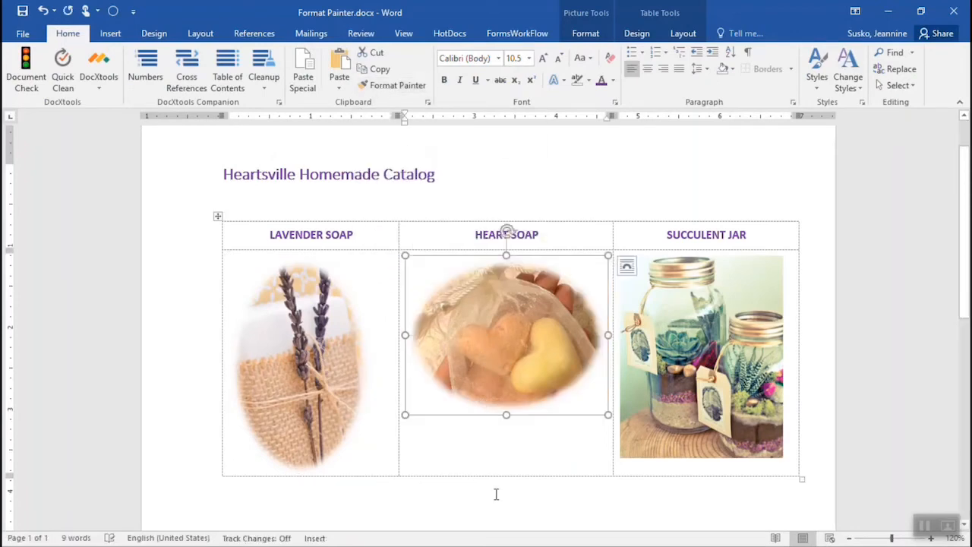
click(389, 85)
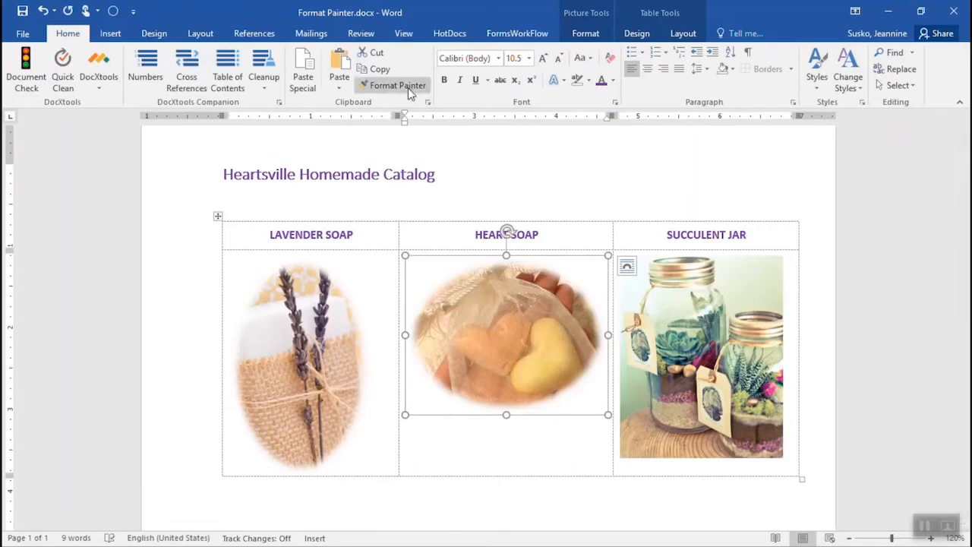
click(691, 376)
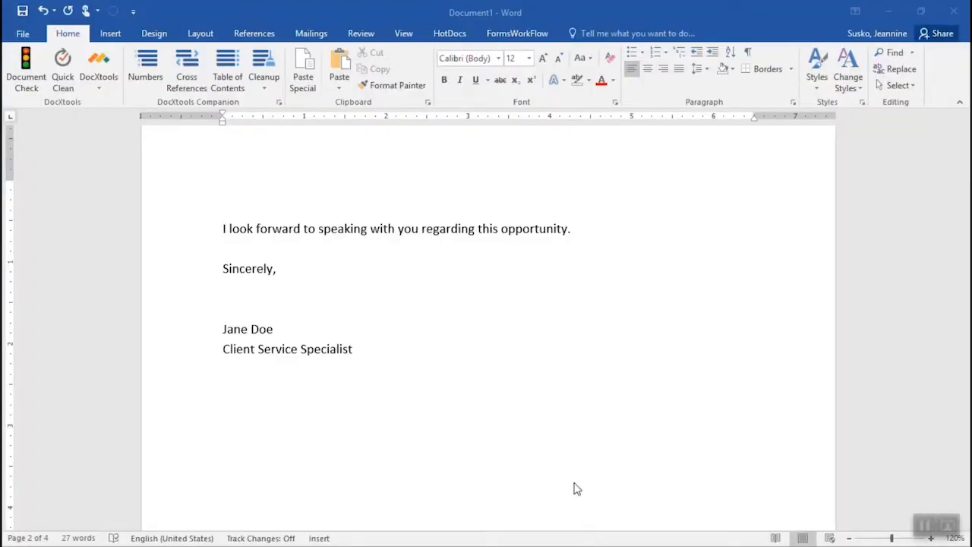
Step: Save the letter's closing text, from "I look forward" through the job title, to the Quick Part gallery as "Letter Closing"
click(225, 232)
drag(228, 230, 366, 343)
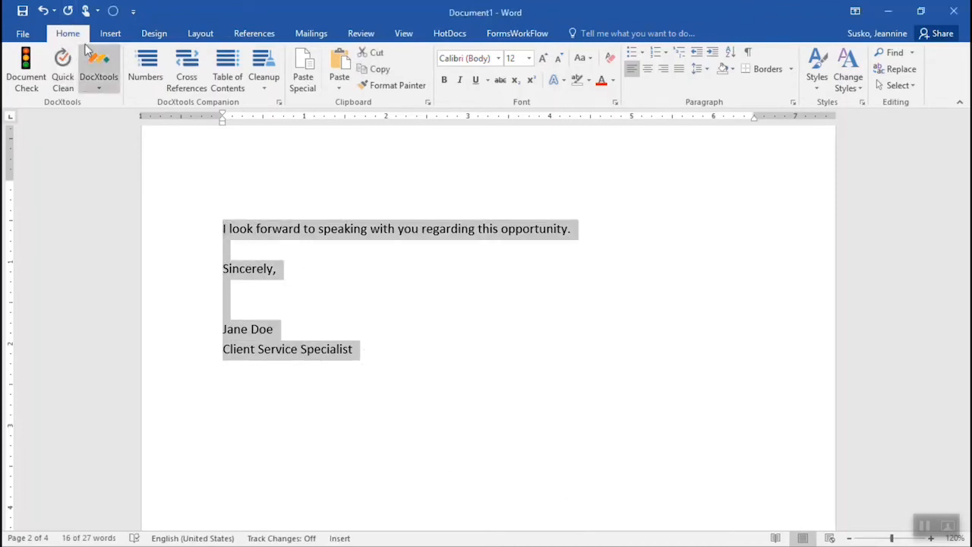
click(110, 35)
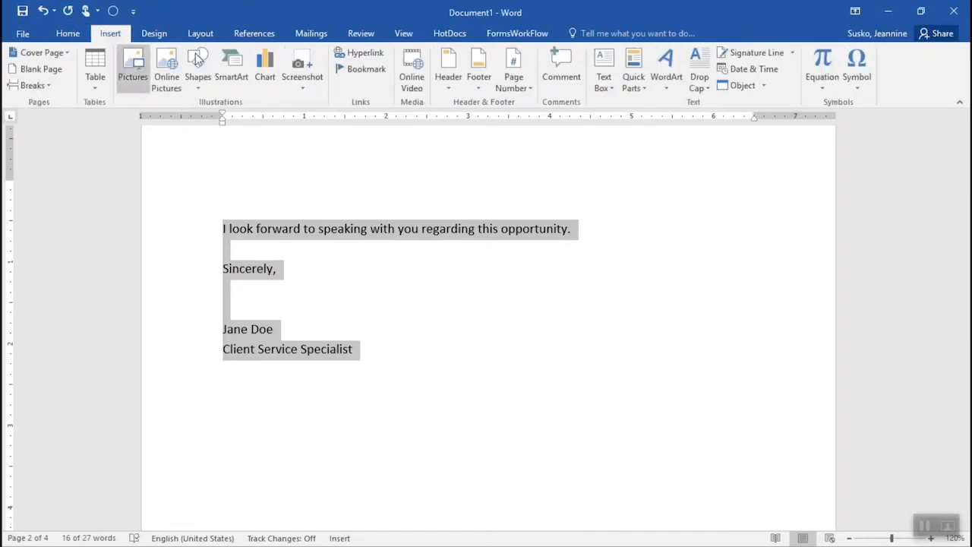
click(646, 89)
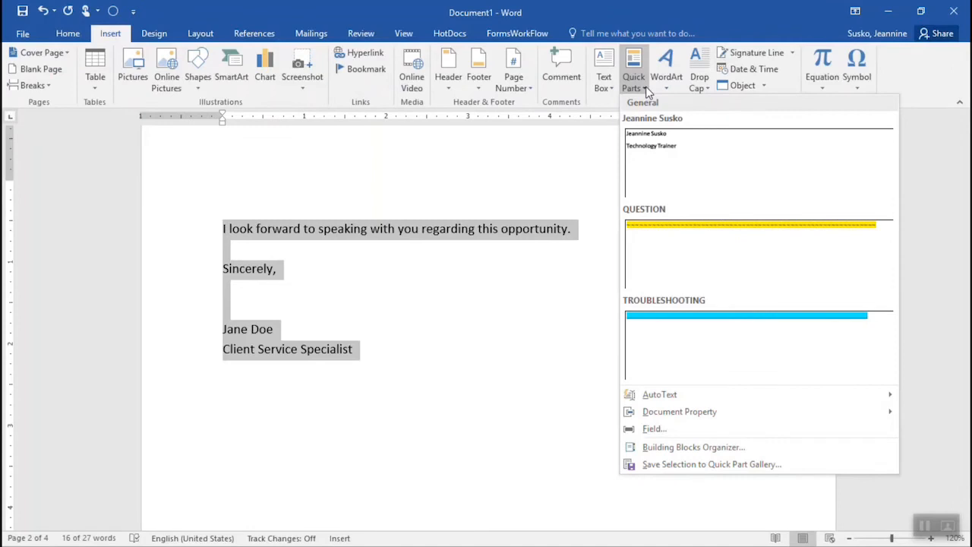
click(712, 464)
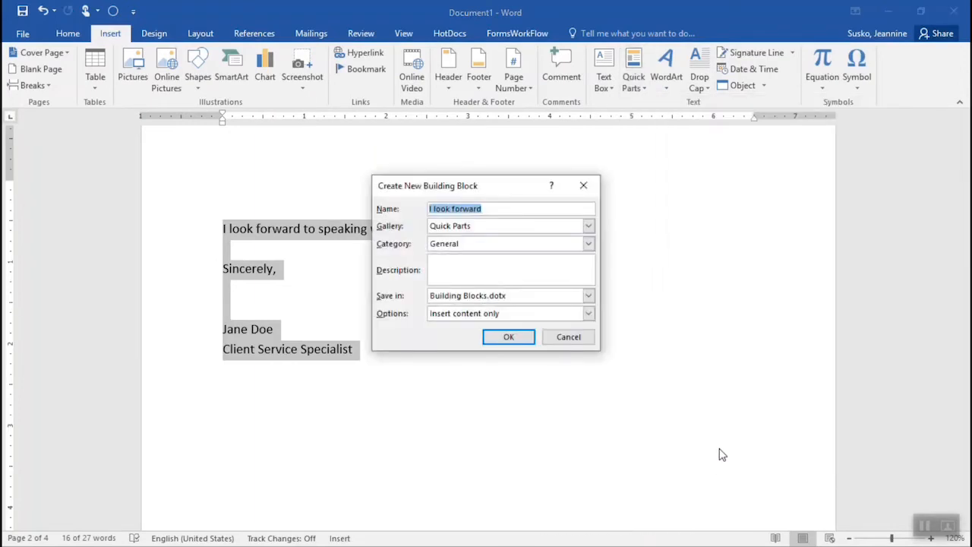
text(Lette)
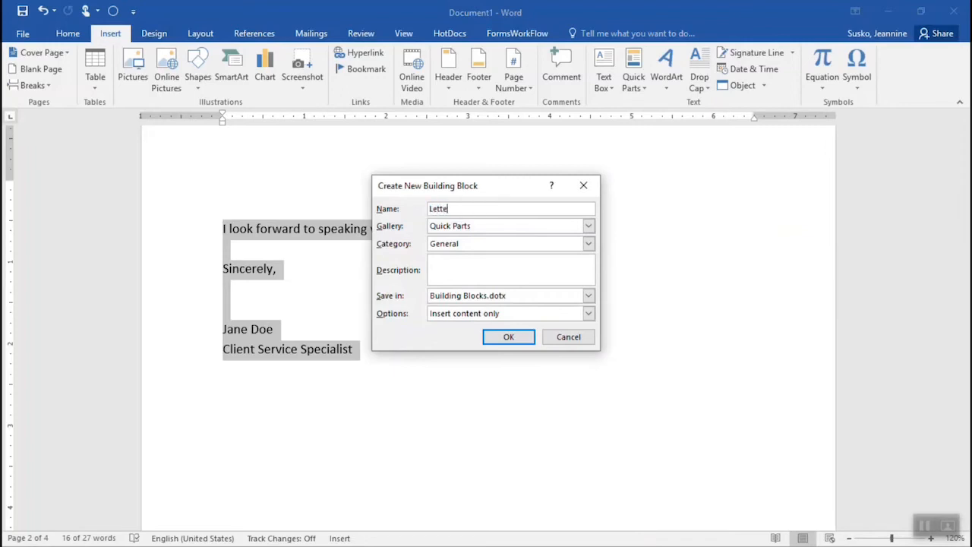
text(r Closing)
click(522, 346)
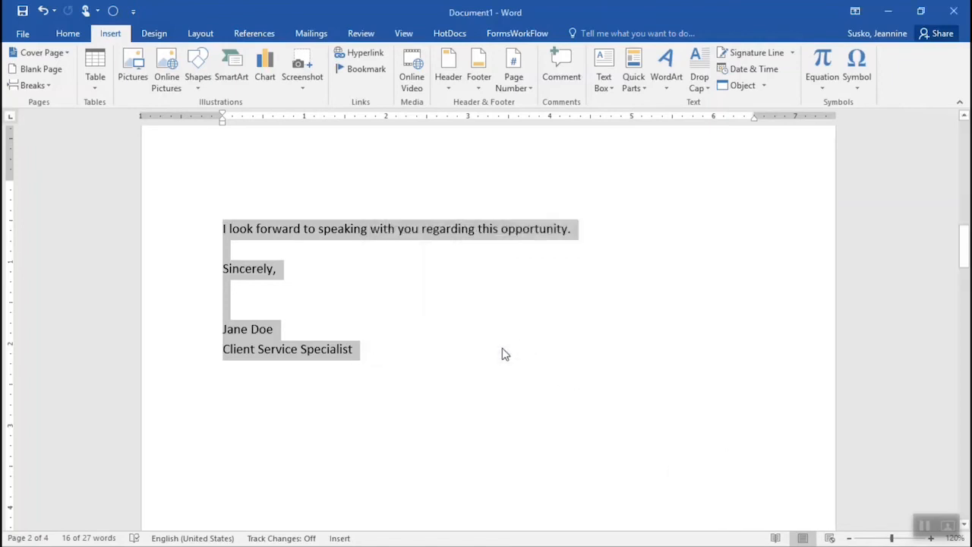
Step: Delete the closing sentence and the whole signature block from the letter's page
click(456, 358)
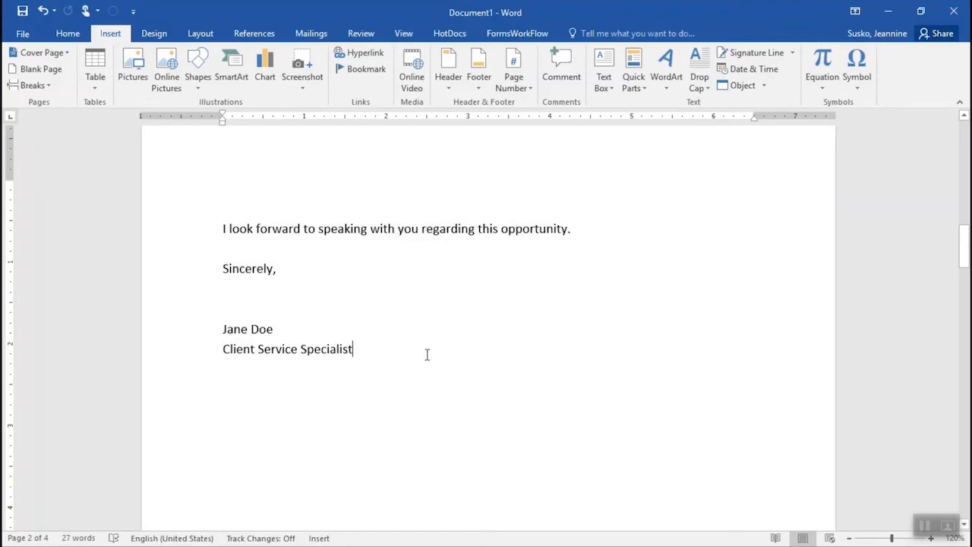
drag(428, 354, 130, 196)
key(Delete)
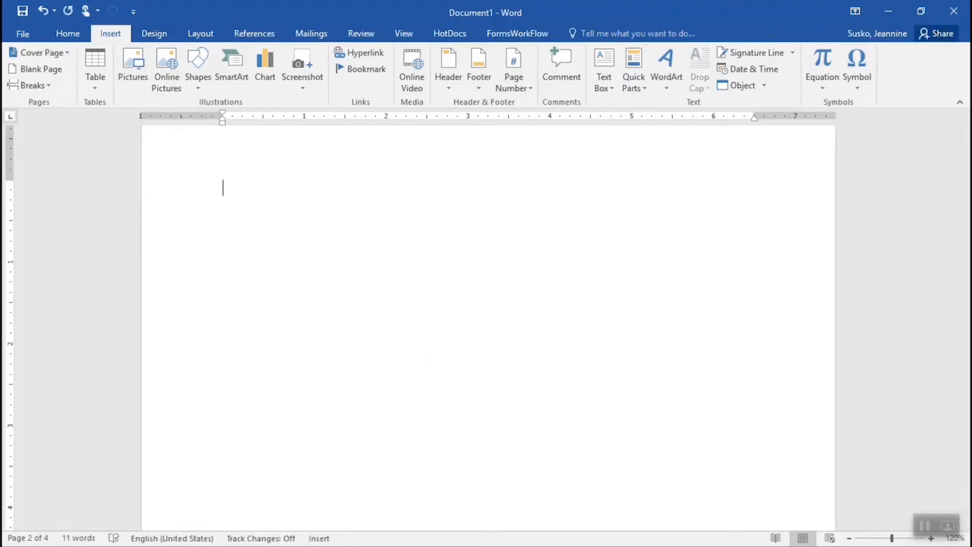
Step: Insert the Letter Closing Quick Part on the emptied page and close Document1 without saving
click(642, 88)
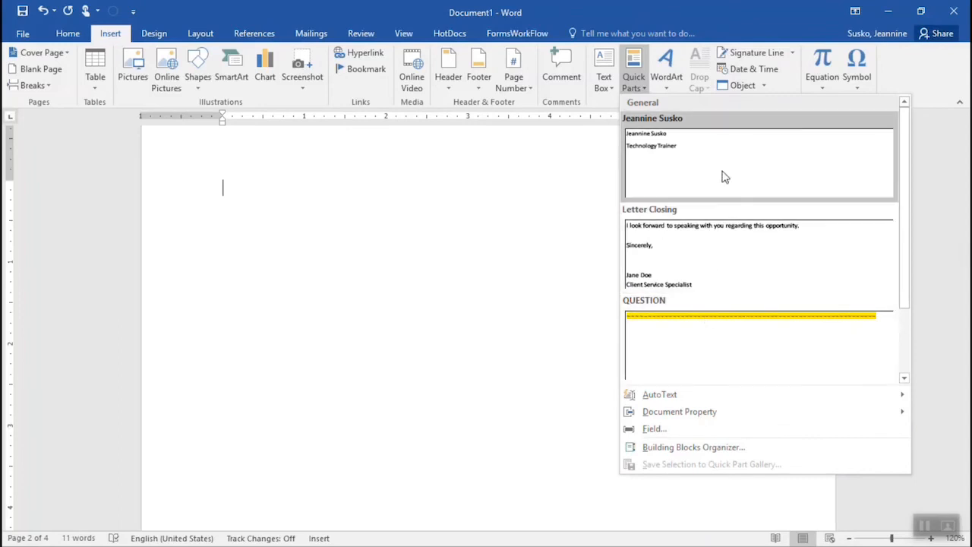
click(703, 253)
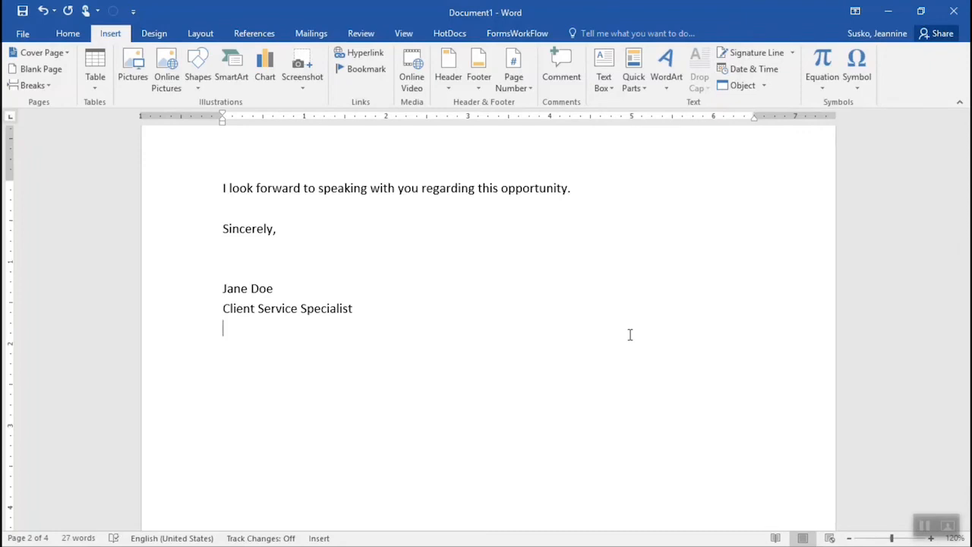
click(954, 11)
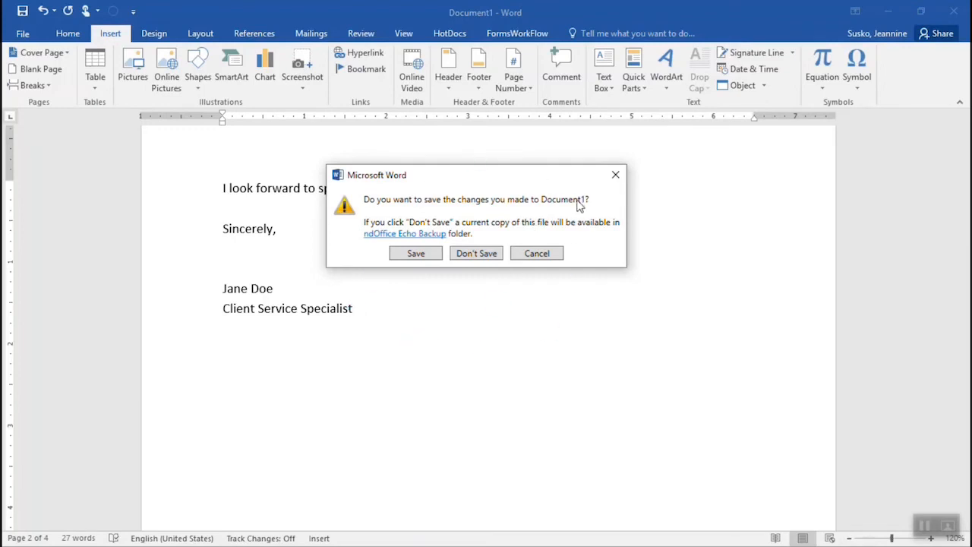
click(491, 255)
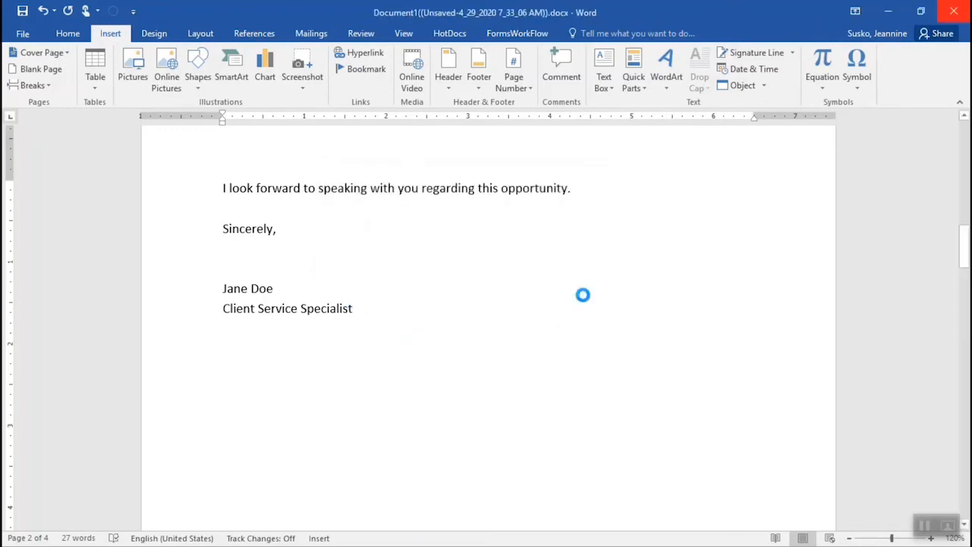